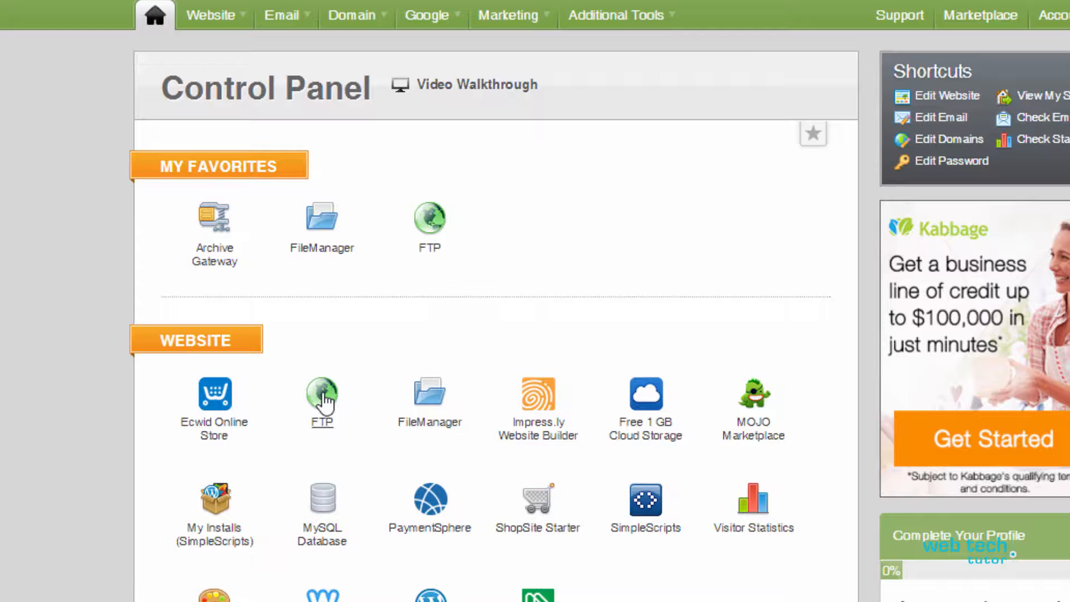
Open the hosting account's FTP settings and copy the username of the master FTP account.
left_click(322, 391)
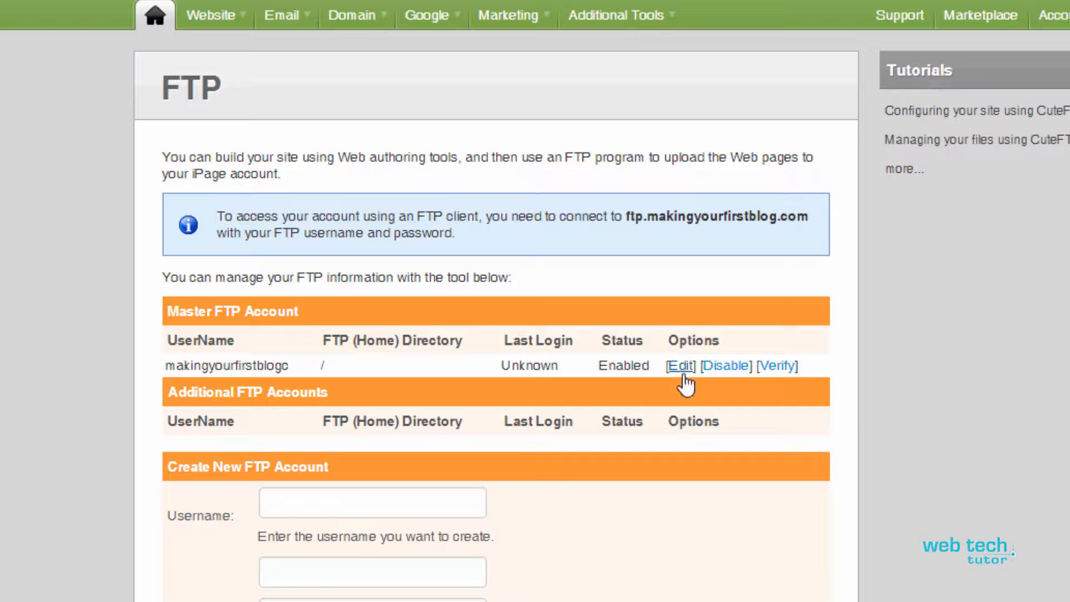
left_click_drag(168, 311, 301, 310)
left_click(302, 310)
left_click_drag(164, 364, 288, 365)
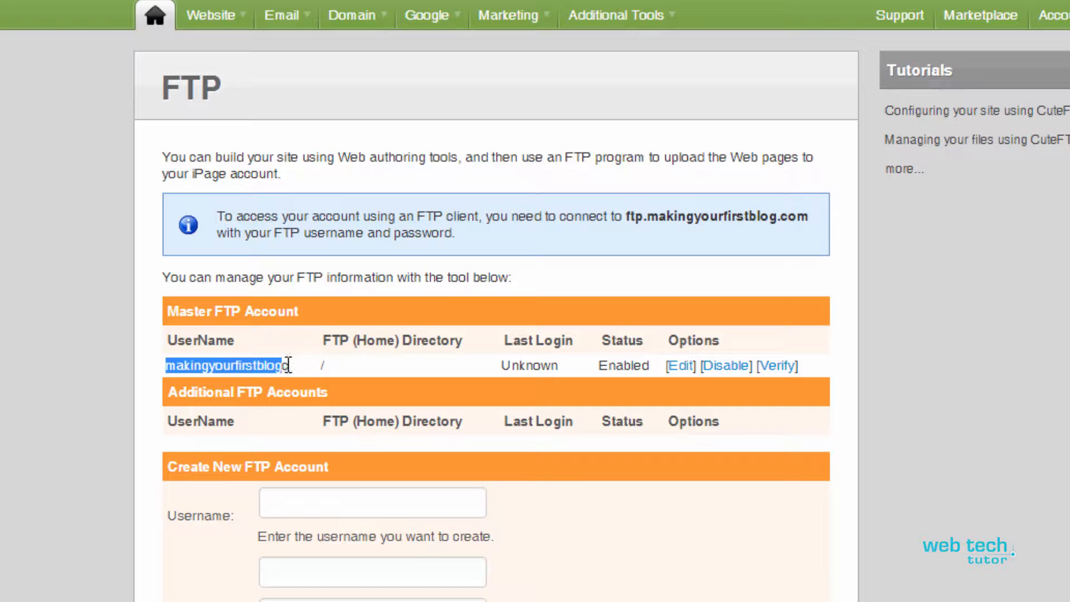
right_click(261, 366)
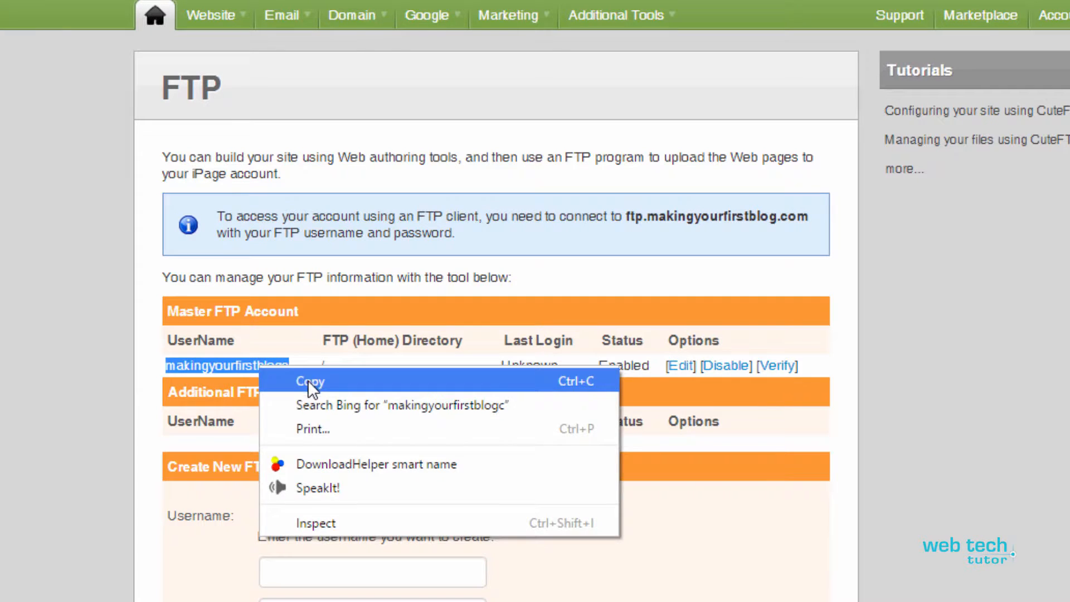
left_click(308, 379)
left_click(523, 388)
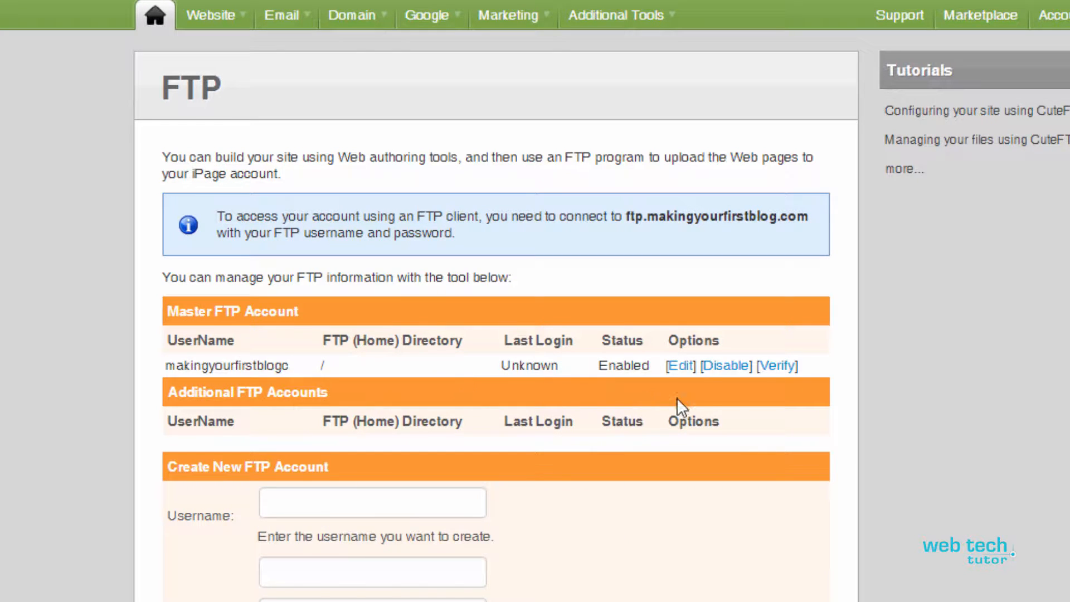
Review the password requirements on the master FTP account's password change form, then return to the FTP settings.
left_click(683, 369)
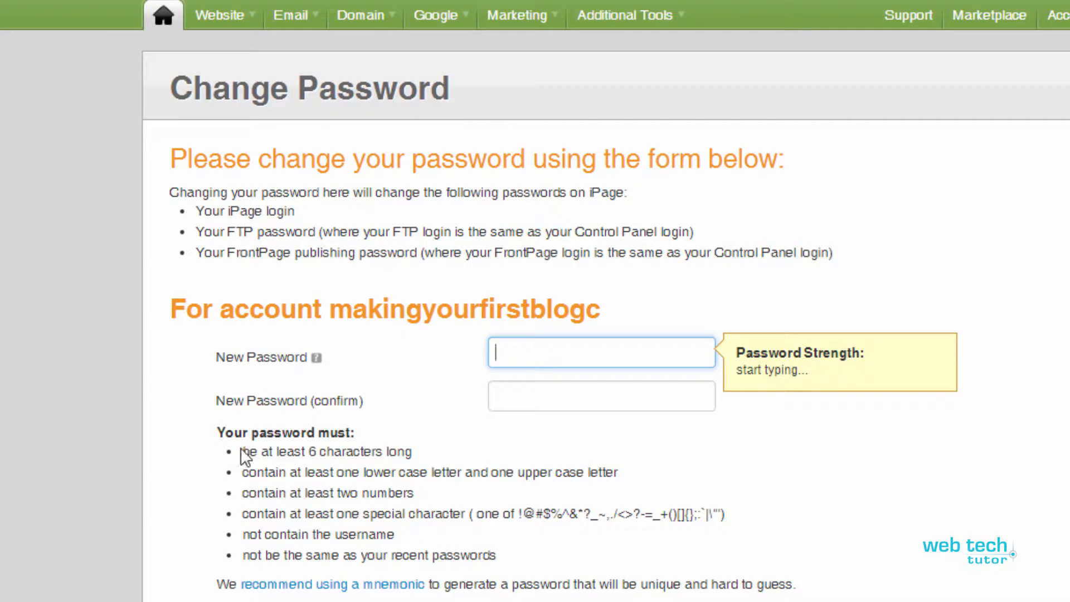
left_click_drag(243, 450, 518, 559)
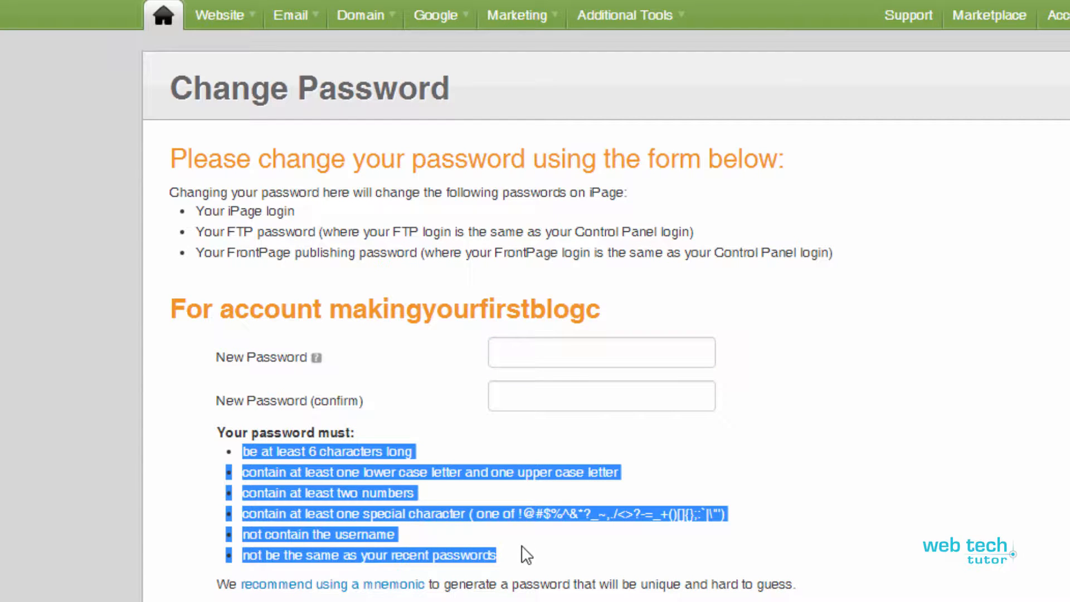
left_click(255, 308)
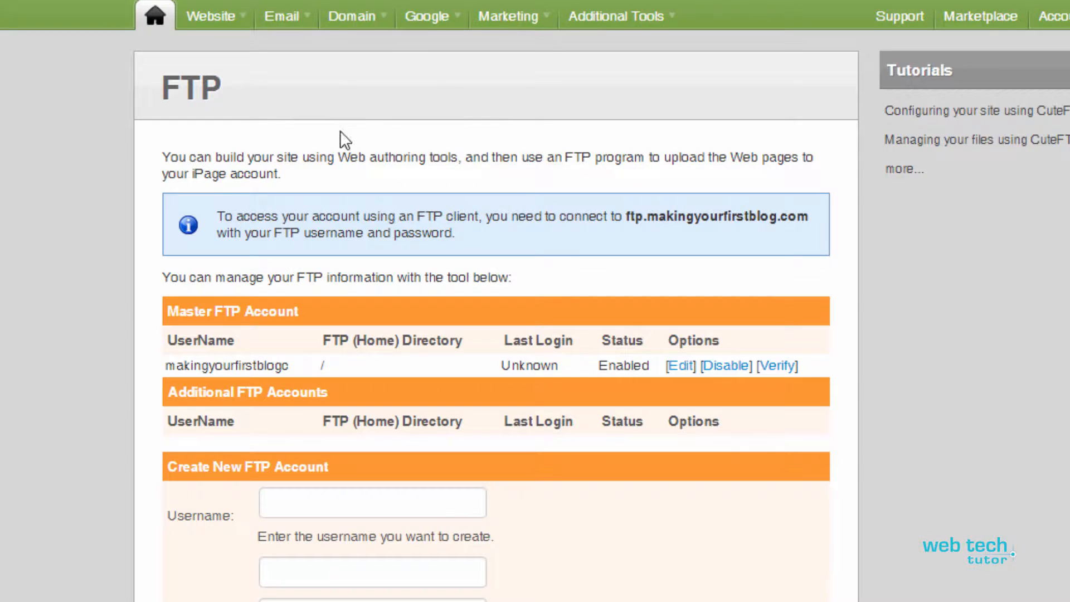
Verify the master FTP account's login against the FTP servers by submitting the account password.
left_click(783, 368)
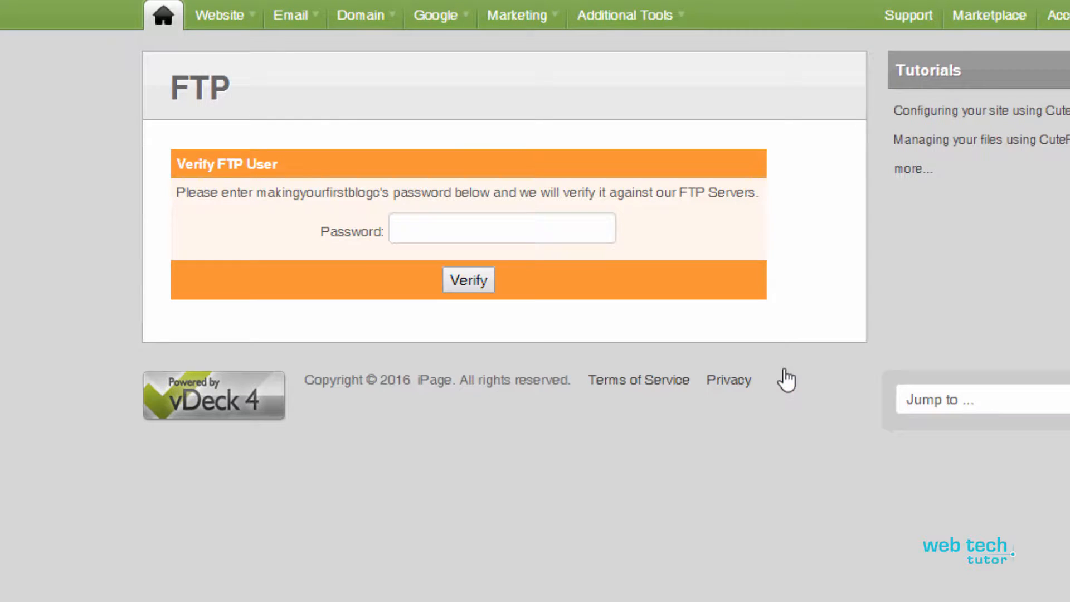
left_click(460, 234)
type("****")
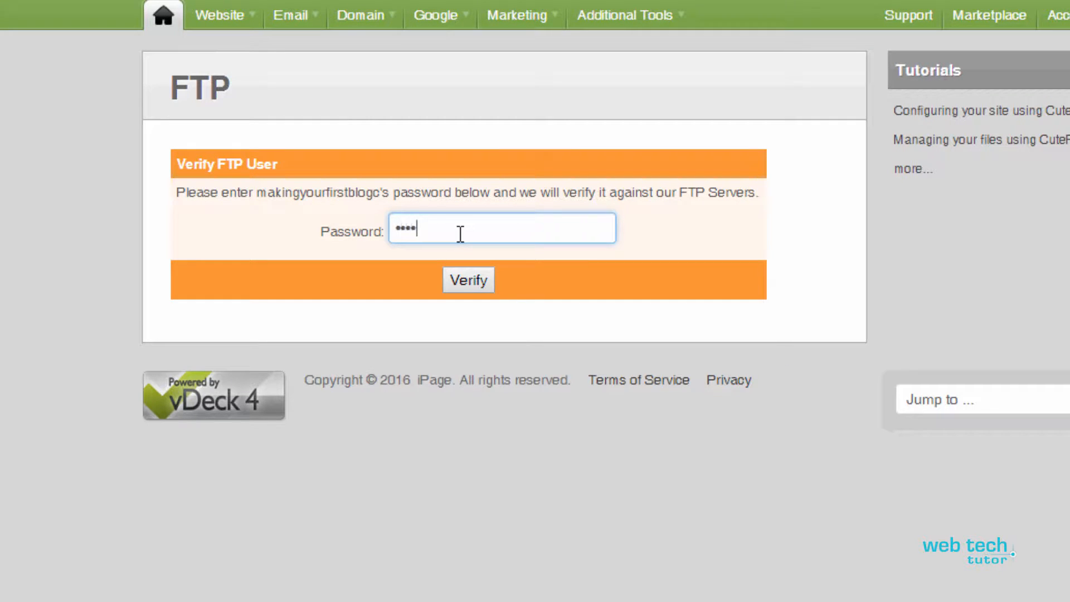
type("*******")
left_click(469, 283)
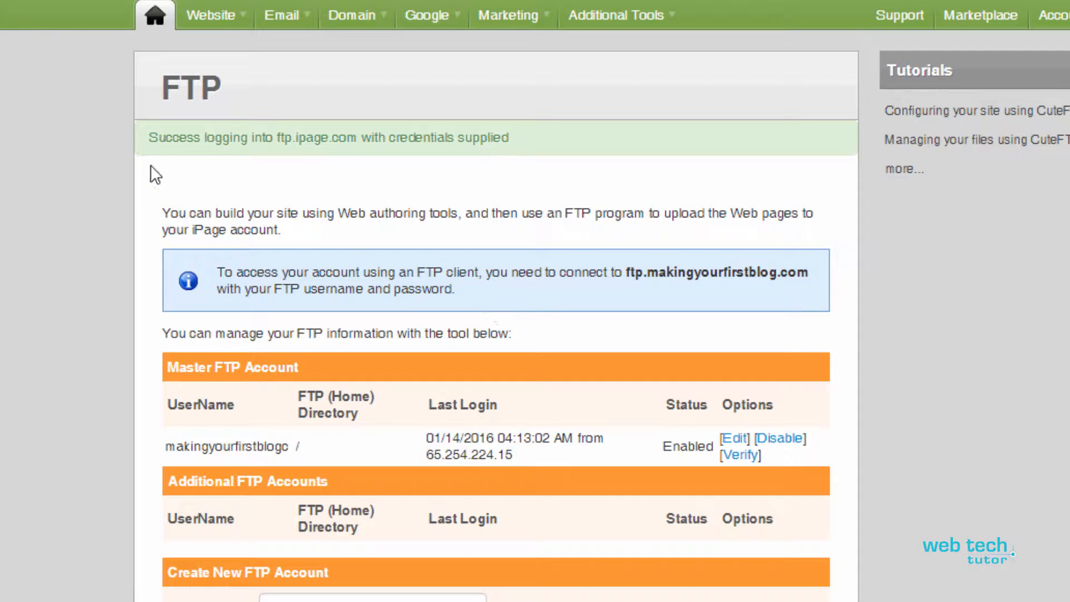
left_click_drag(149, 138, 455, 134)
left_click(457, 133)
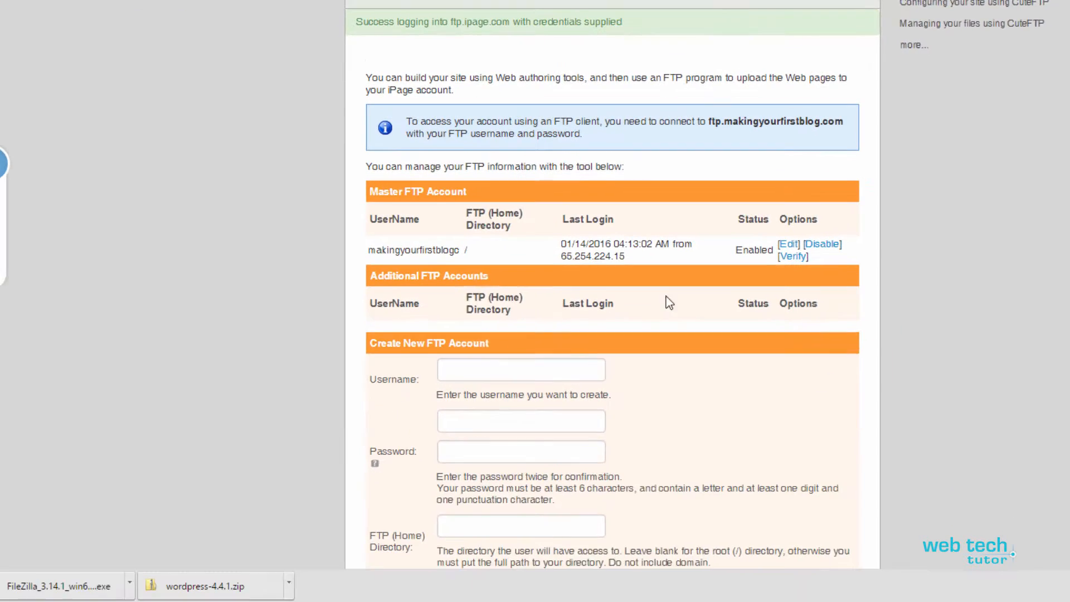
Switch to FileZilla and create a new Site Manager entry named makingyourfirstblog.com.
left_click(362, 590)
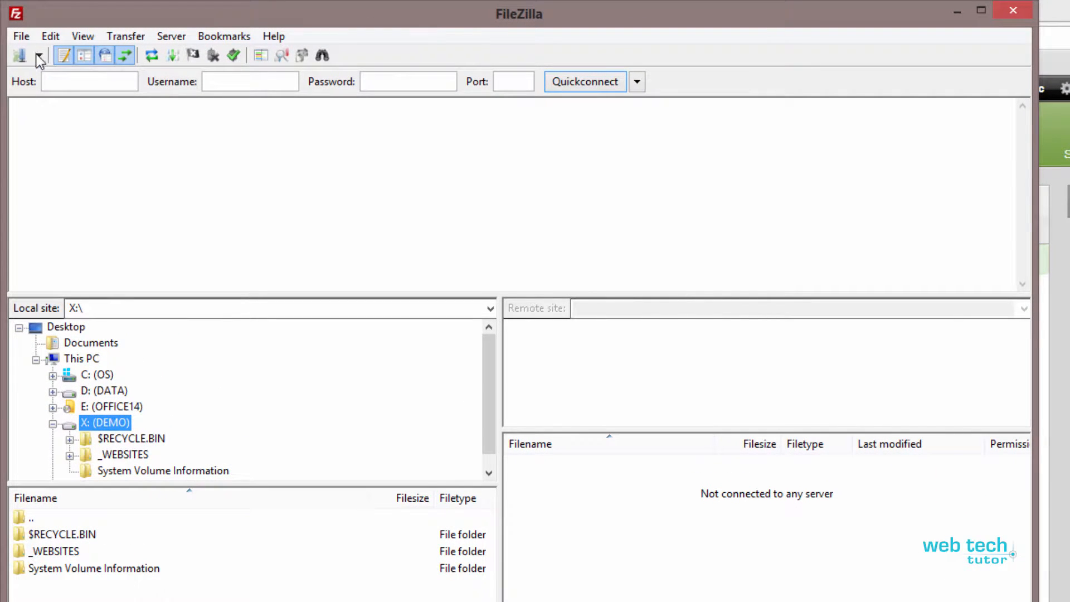
left_click(25, 37)
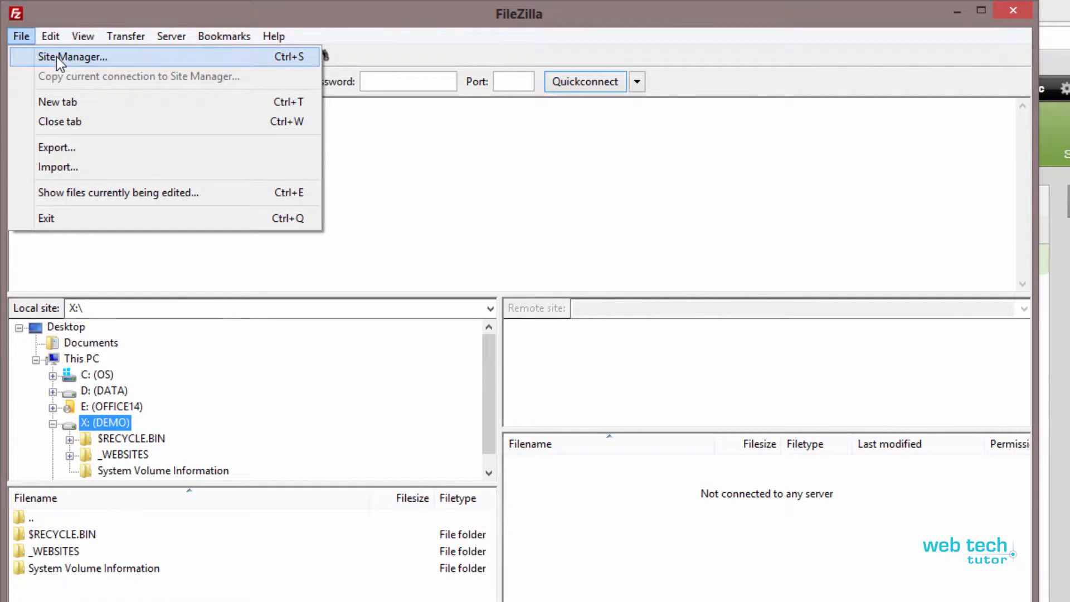
left_click(55, 56)
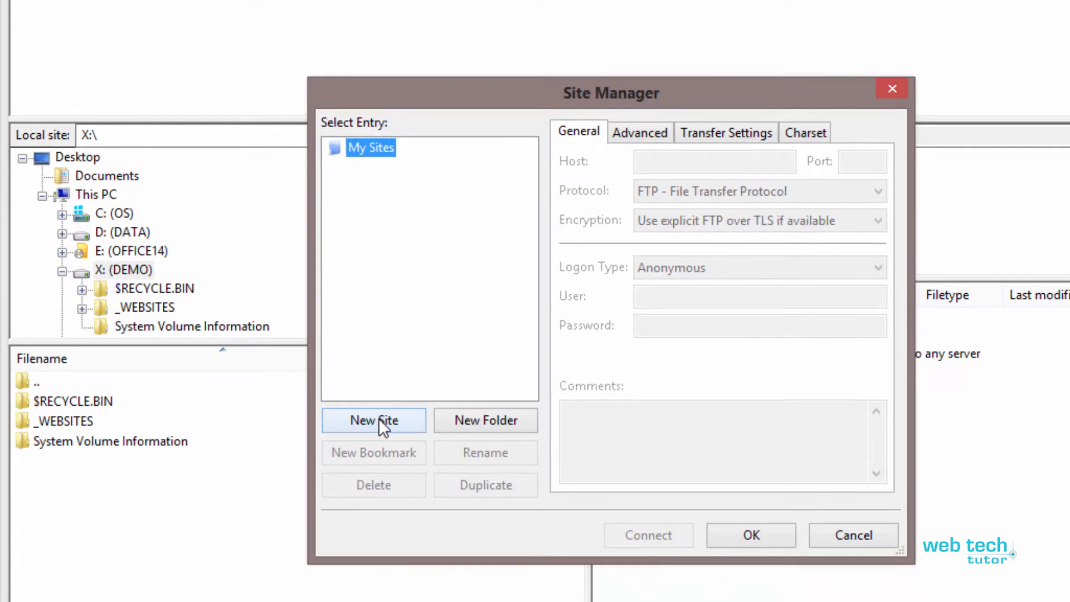
left_click(326, 553)
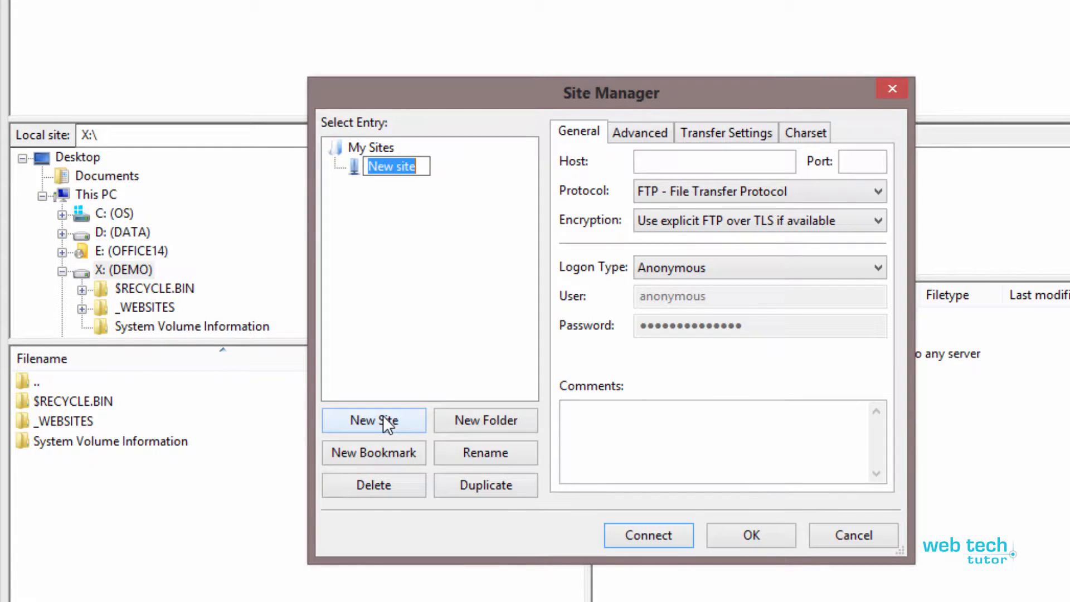
type("m")
key("BackSpace")
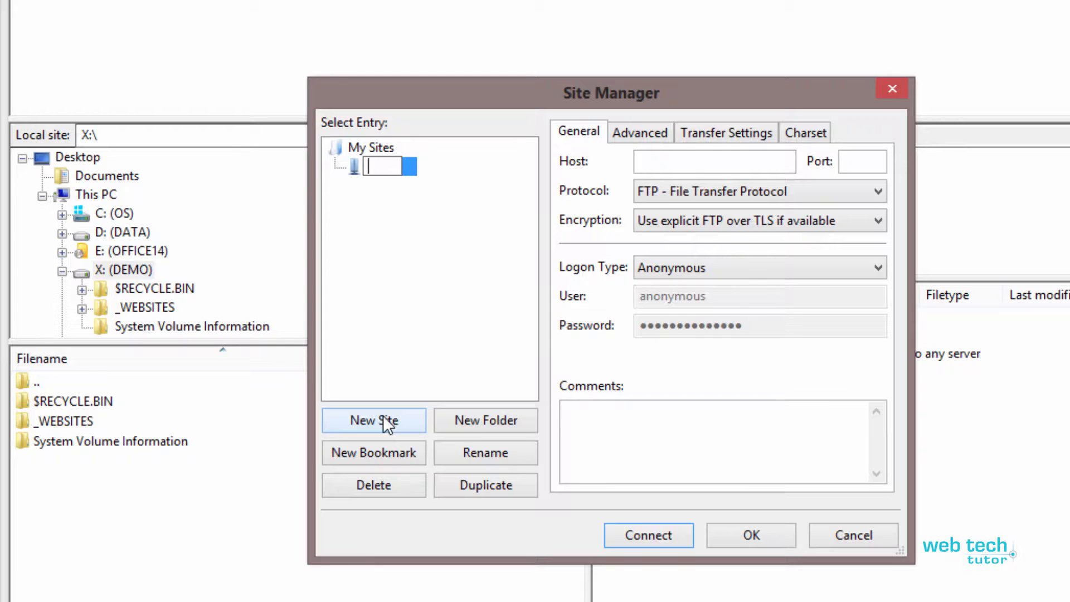
type("makingyourfirstblog.com")
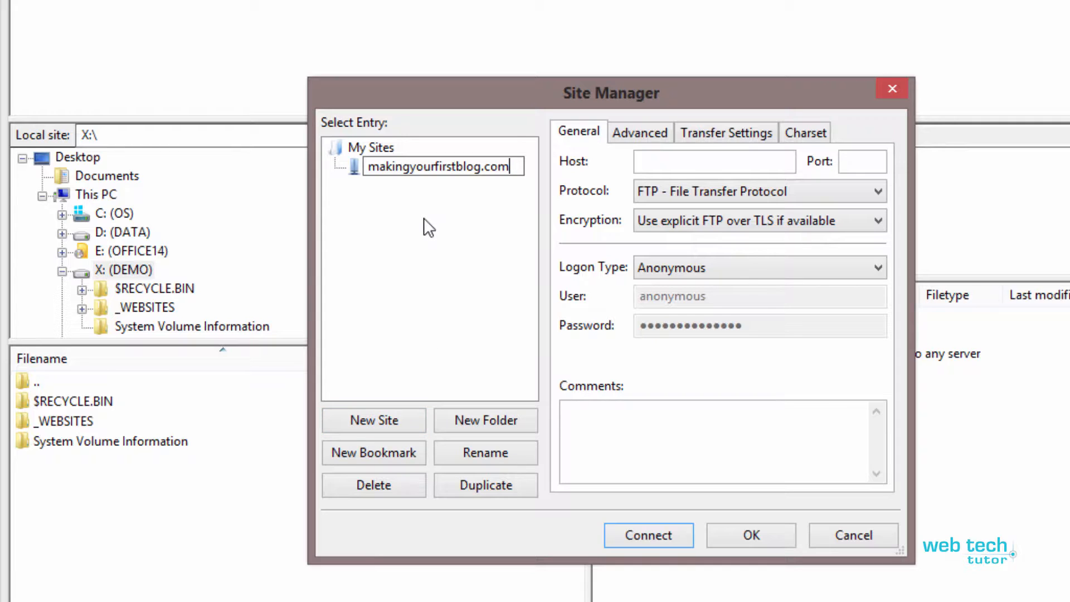
key("Return")
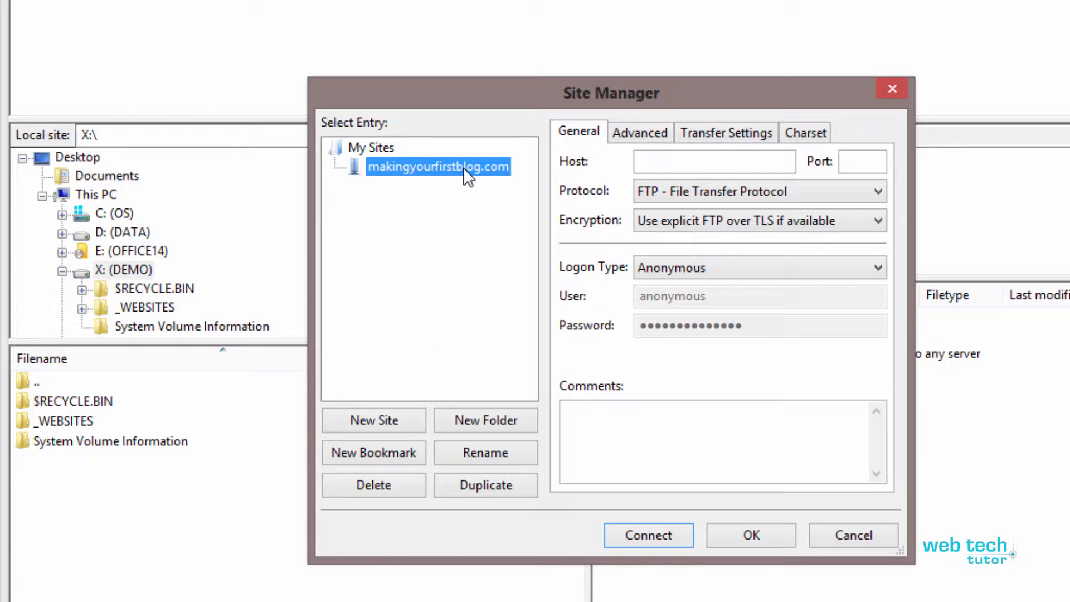
Set the new site's host to ftp.makingyourfirstblog.com and its port to 21.
left_click(663, 165)
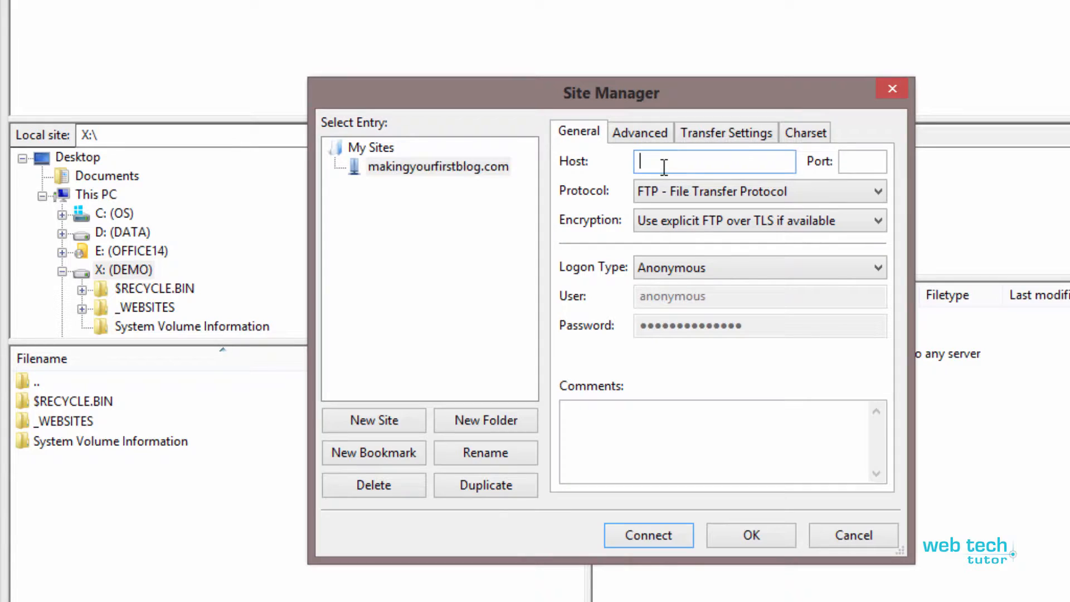
type("ftp.makingyourfirst")
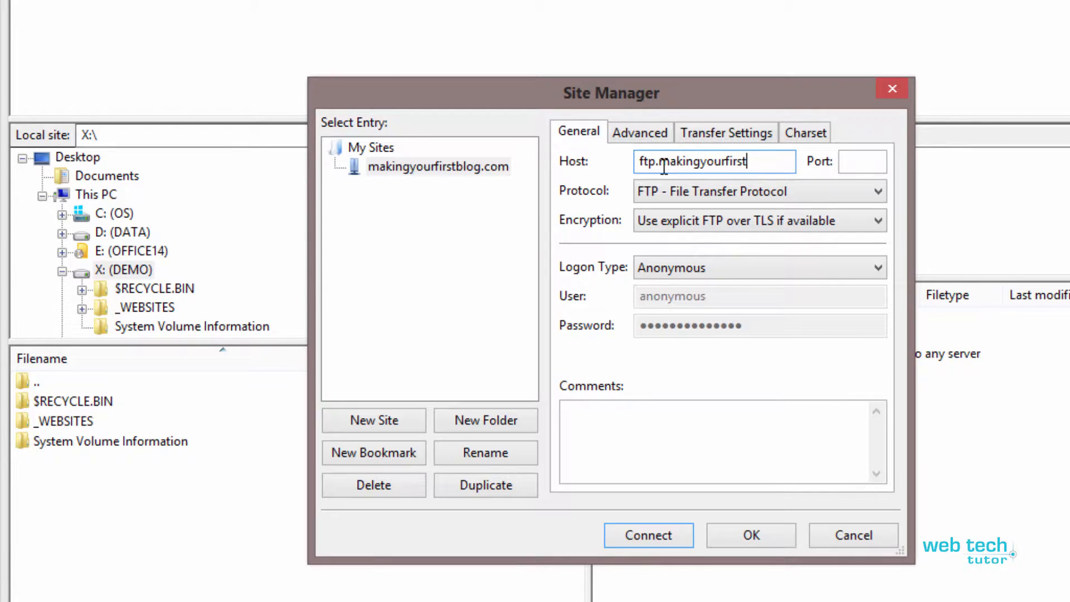
type("blog.com")
key("Tab")
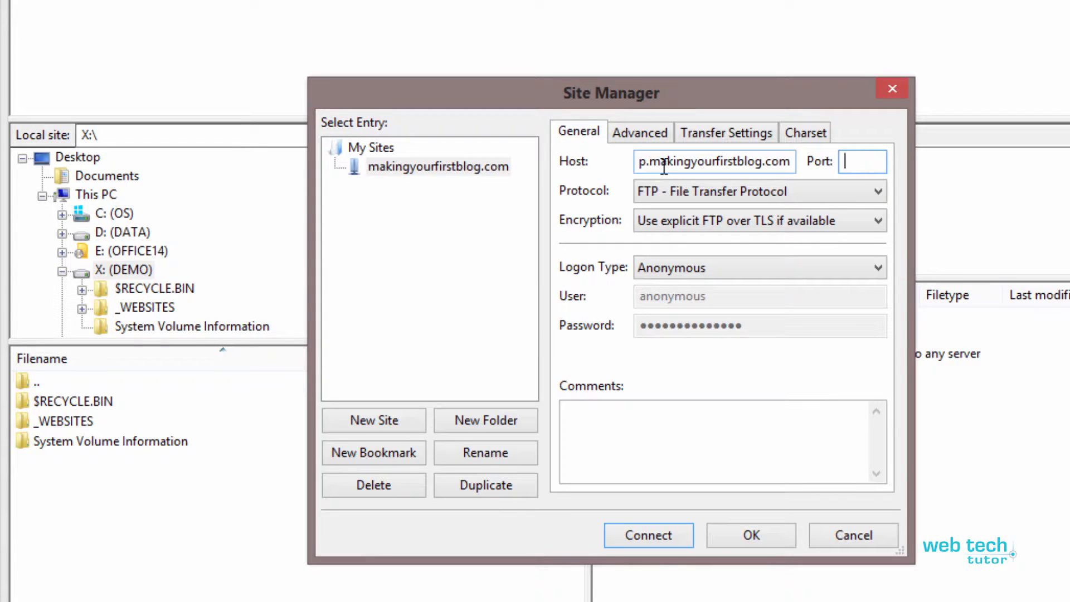
type("21")
Set the site's logon type to Normal, enter the FTP username and account password, and save the entry.
left_click(728, 272)
left_click(687, 298)
left_click_drag(708, 296, 631, 294)
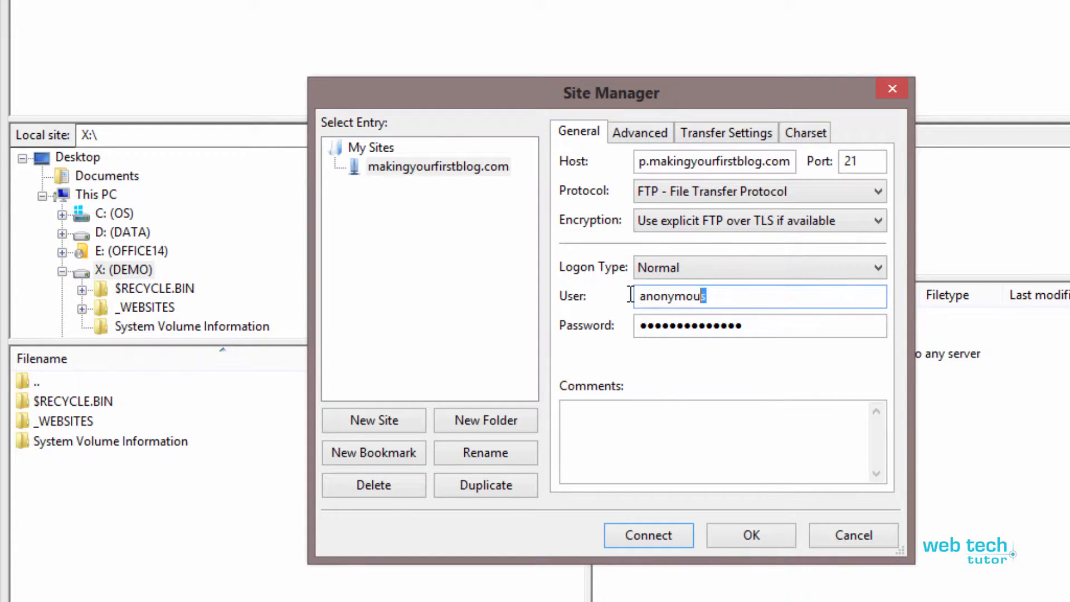
type("makingyourfirstblogc")
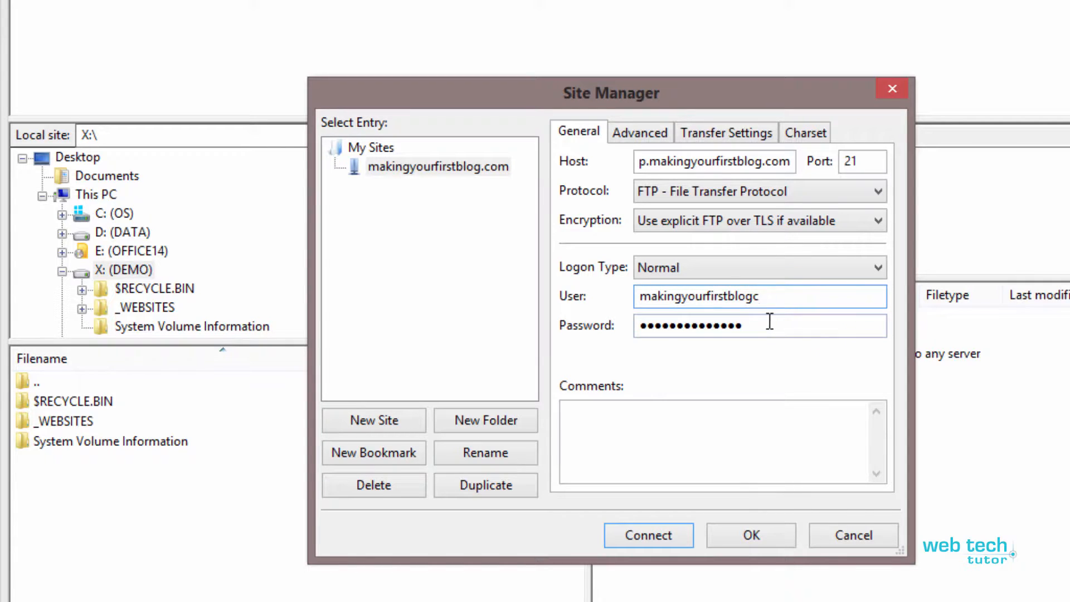
left_click_drag(753, 322, 569, 317)
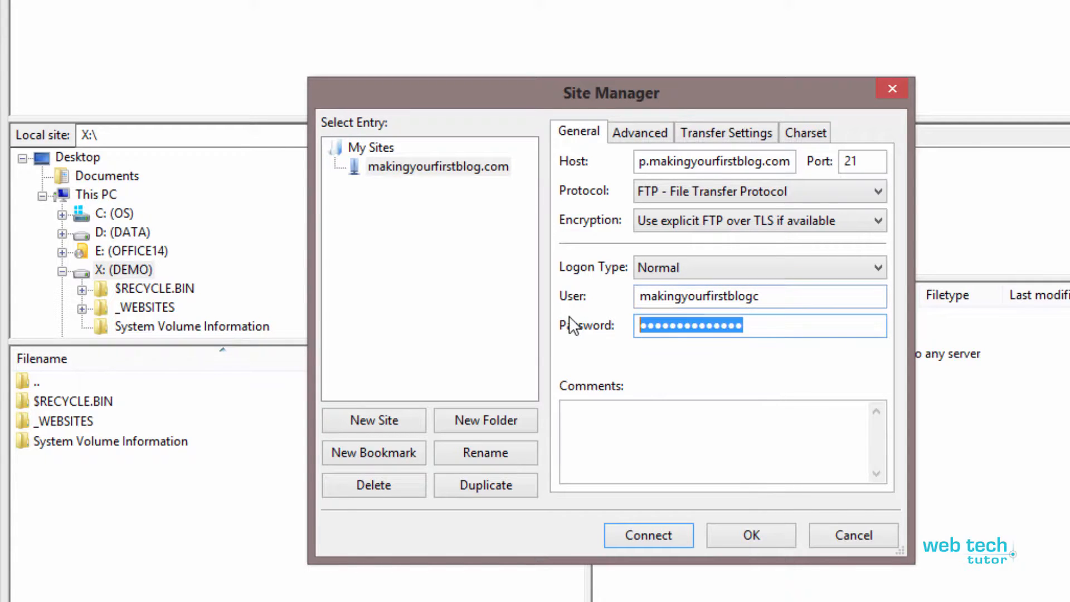
key("BackSpace")
type("********")
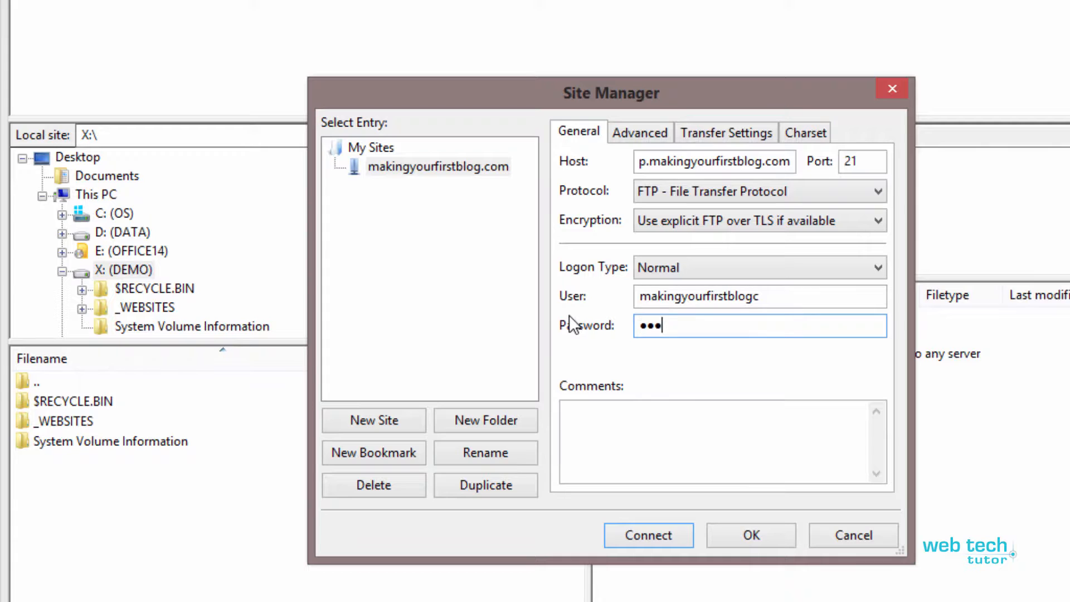
type("***")
left_click(715, 535)
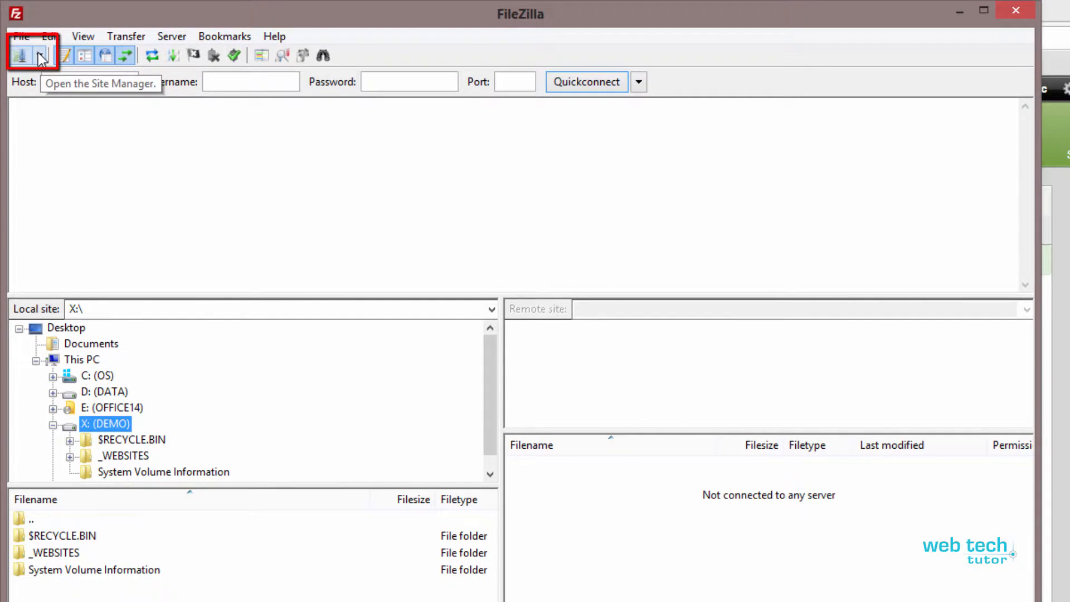
Connect to the saved makingyourfirstblog.com site and check the connection status log.
left_click(40, 56)
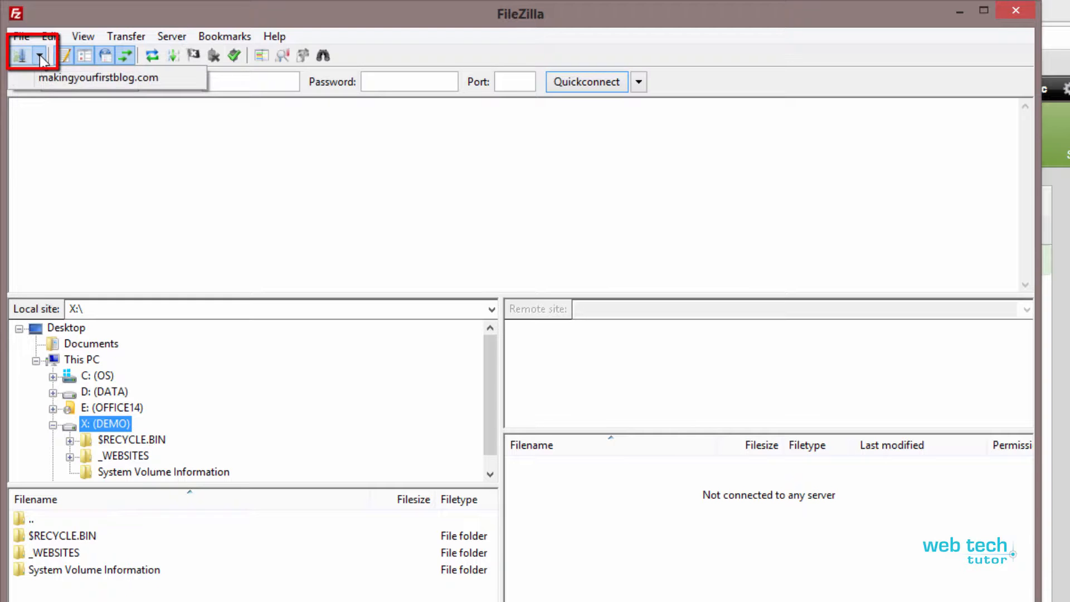
left_click(123, 79)
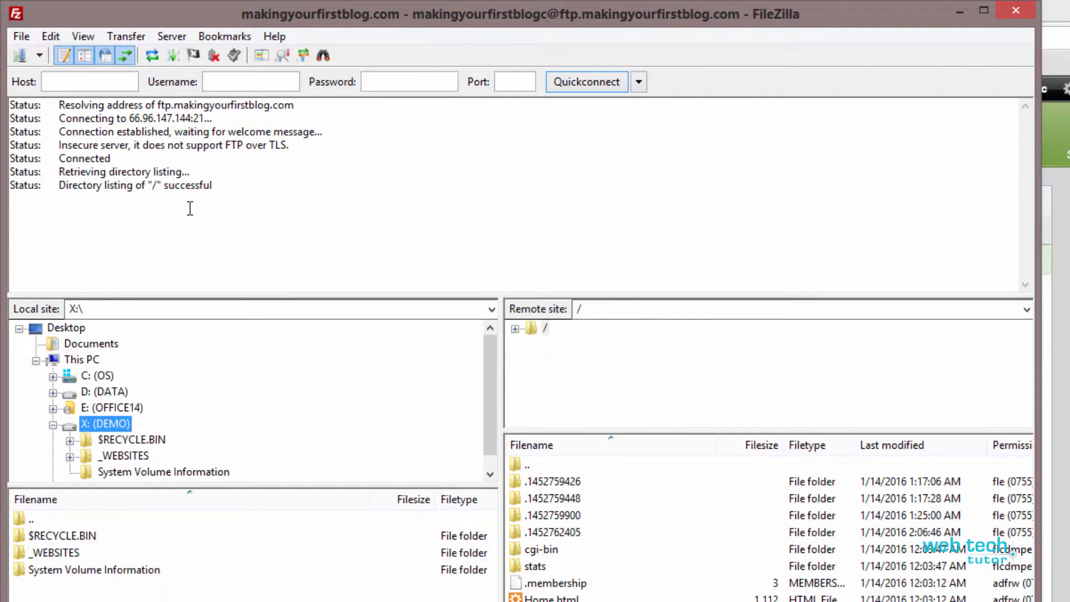
left_click_drag(59, 187, 215, 193)
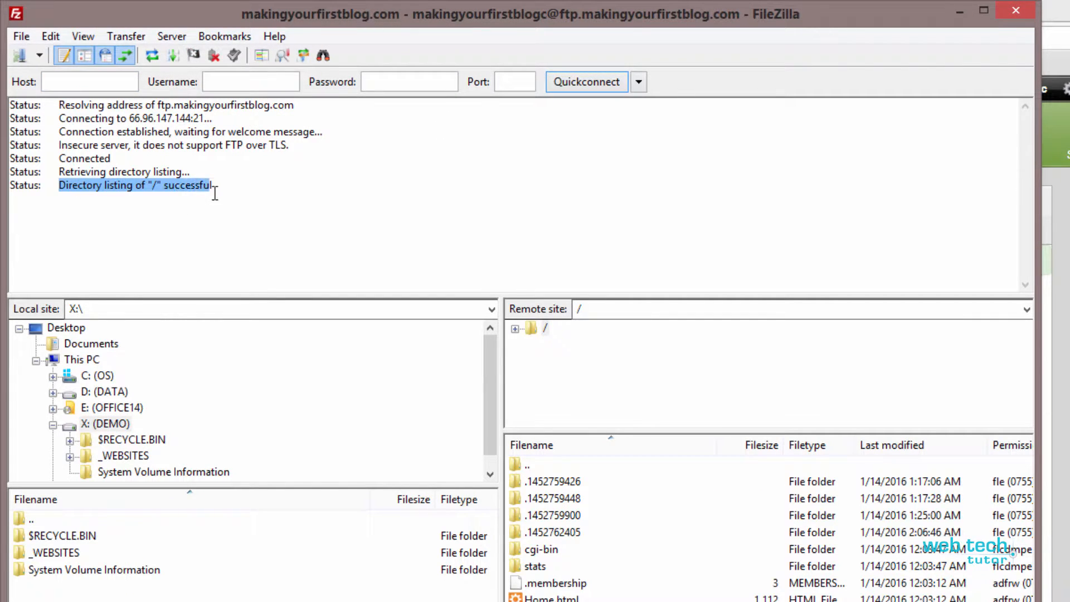
left_click(269, 218)
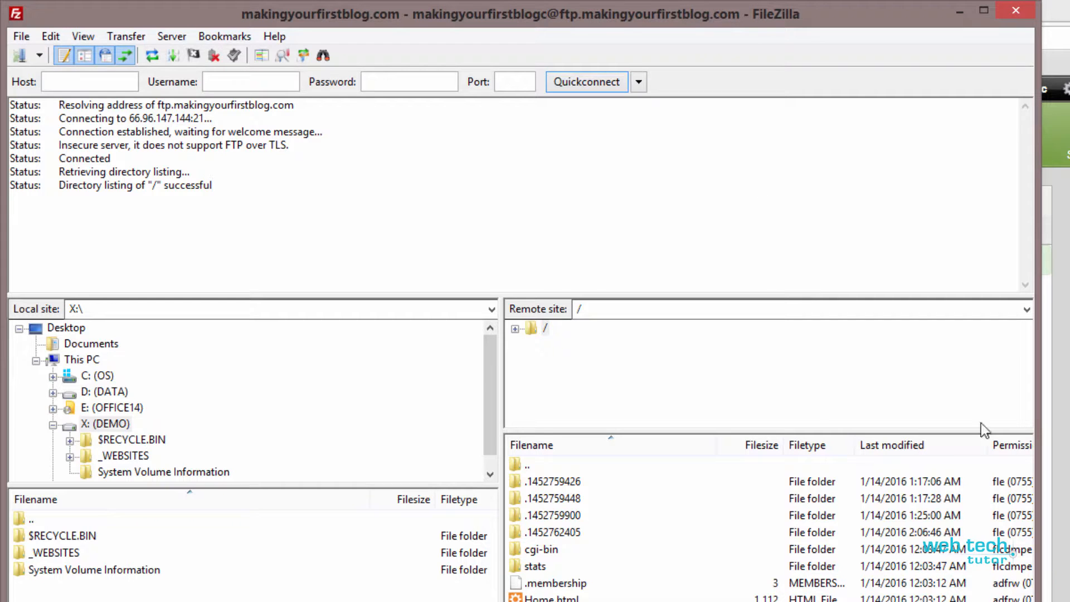
Delete wordpress-4.4.1.zip from the root directory of the remote site.
left_click_drag(1038, 417, 1069, 419)
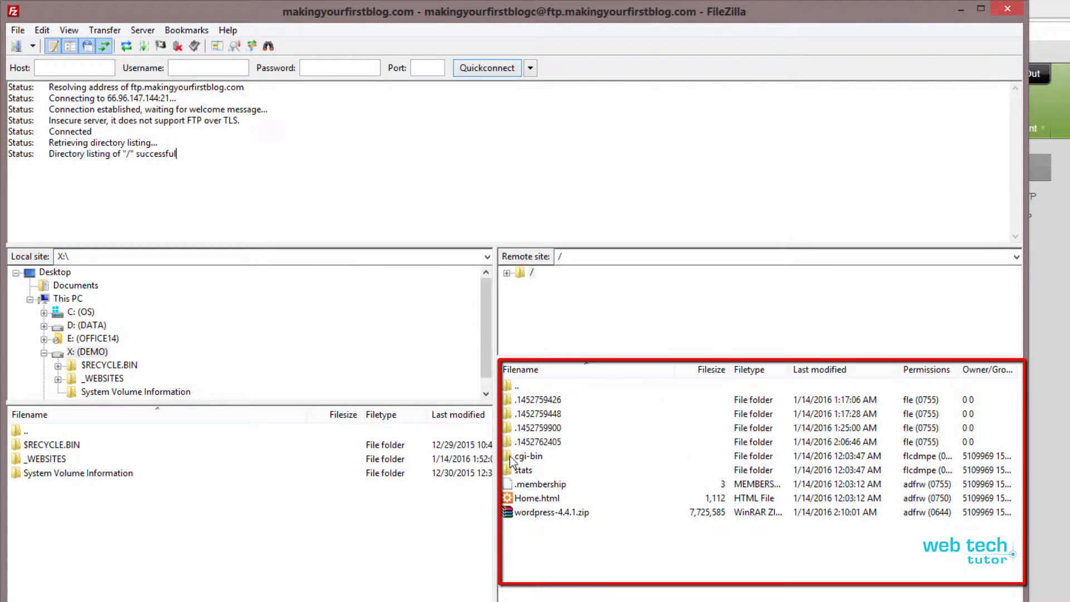
left_click_drag(630, 363, 631, 416)
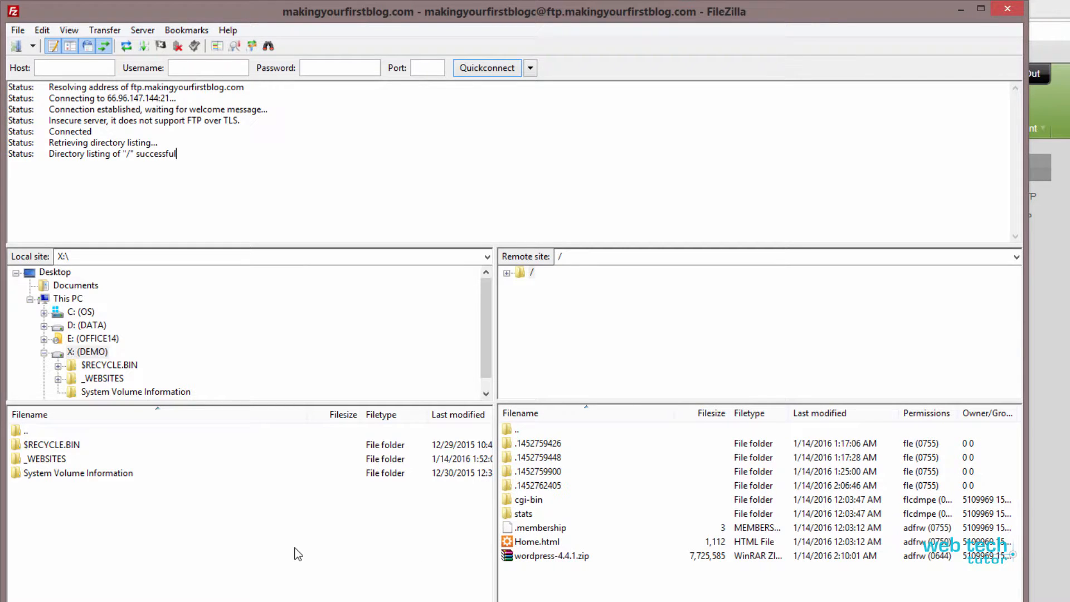
left_click(549, 556)
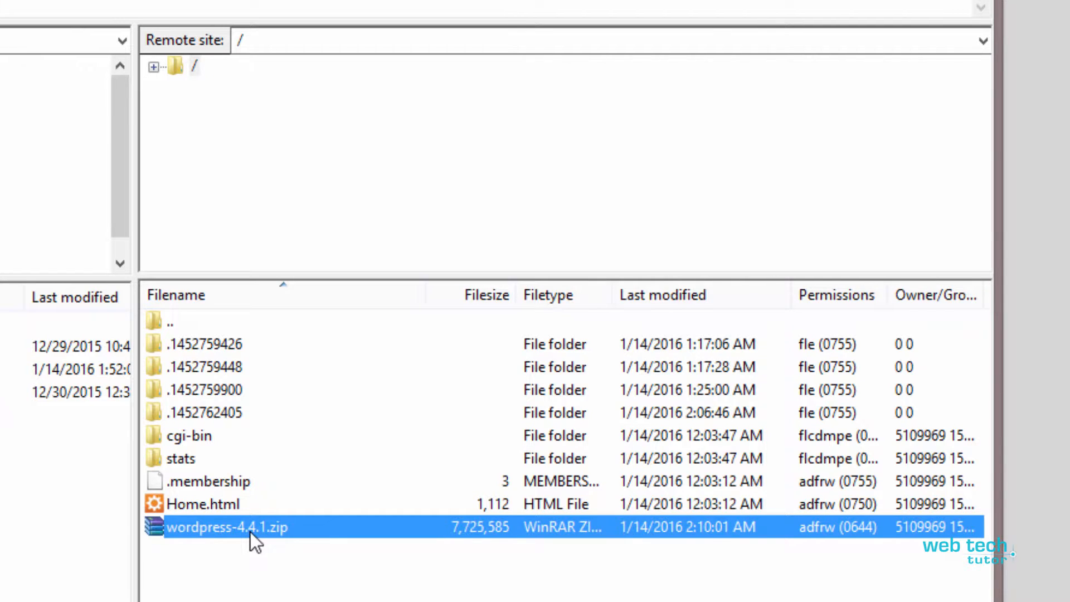
key("Delete")
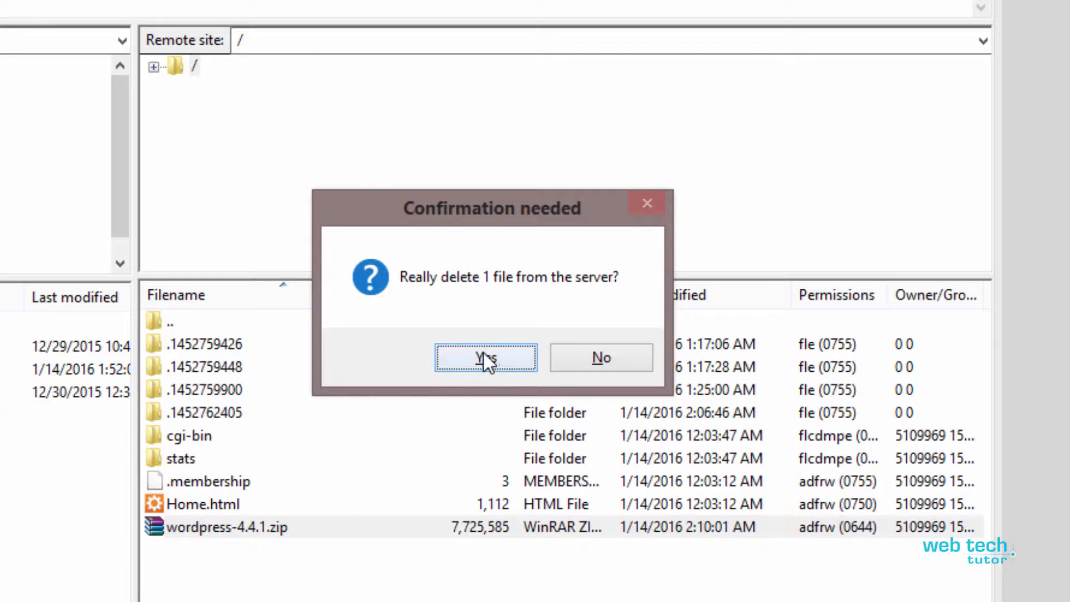
left_click(518, 362)
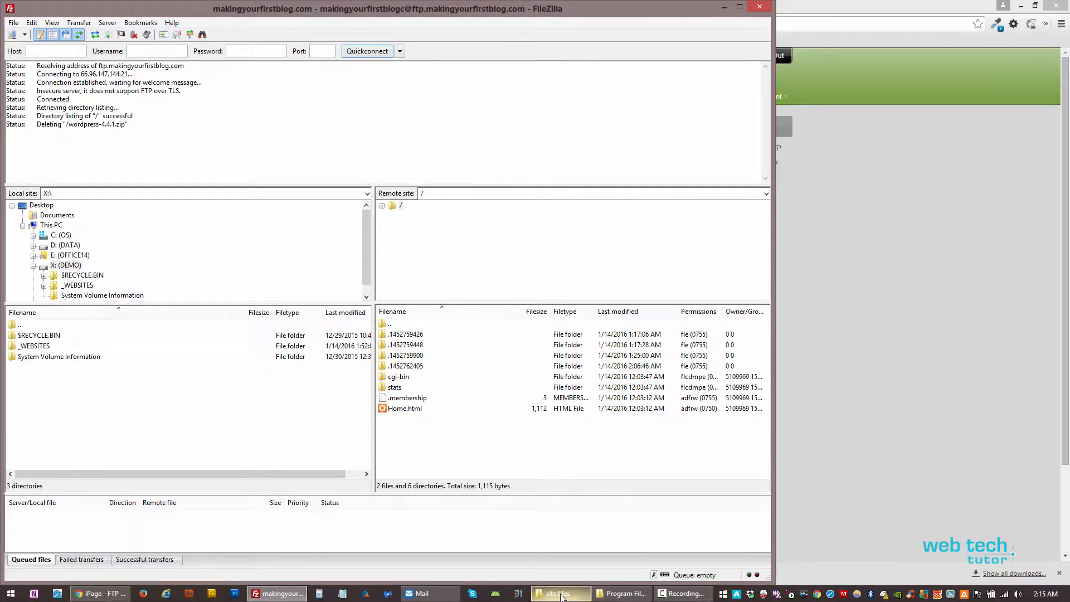
Switch to the site files folder in File Explorer, extract wordpress-4.4.1.zip there, and open the extracted wordpress folder.
left_click(555, 592)
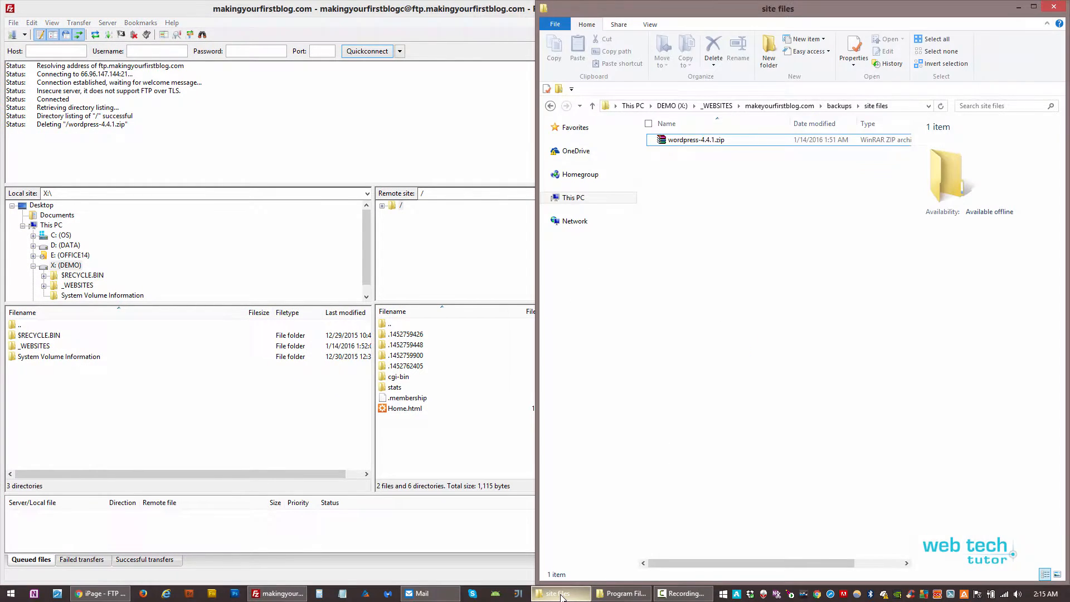
left_click(667, 144)
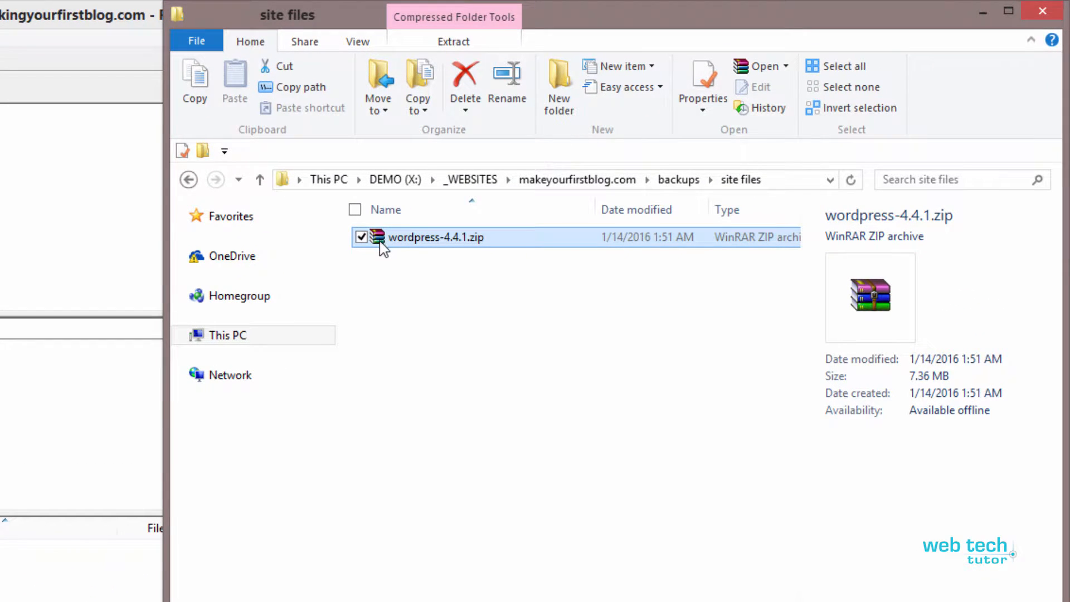
right_click(435, 241)
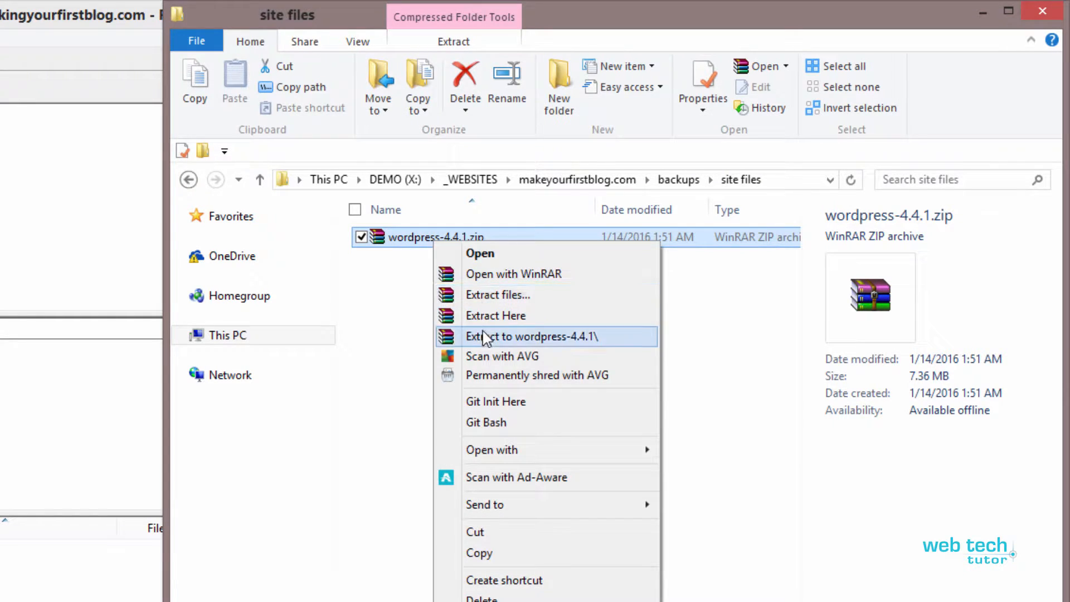
left_click(503, 324)
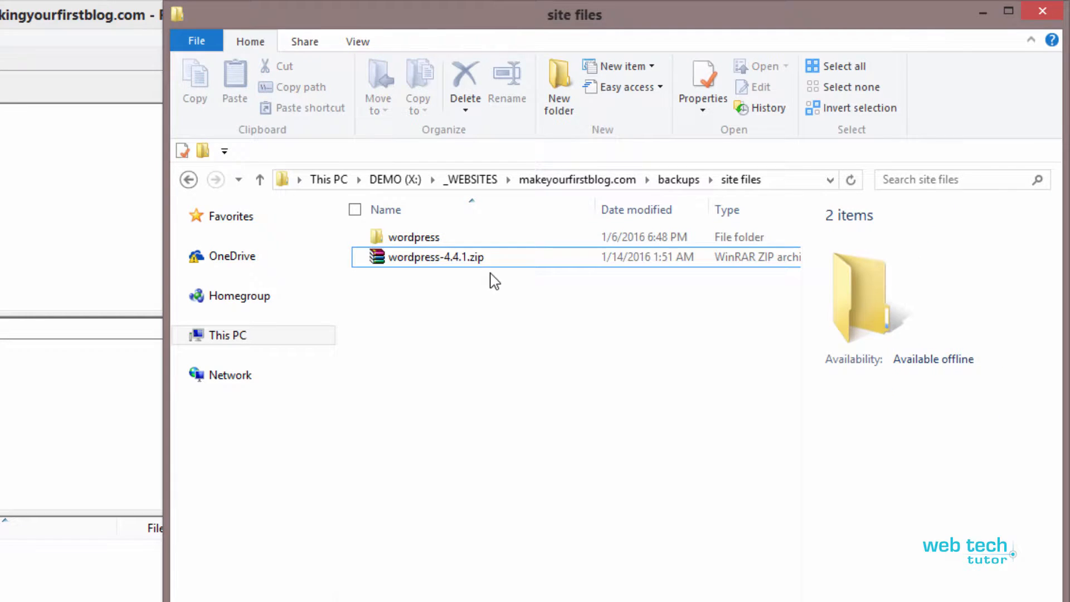
left_click(424, 240)
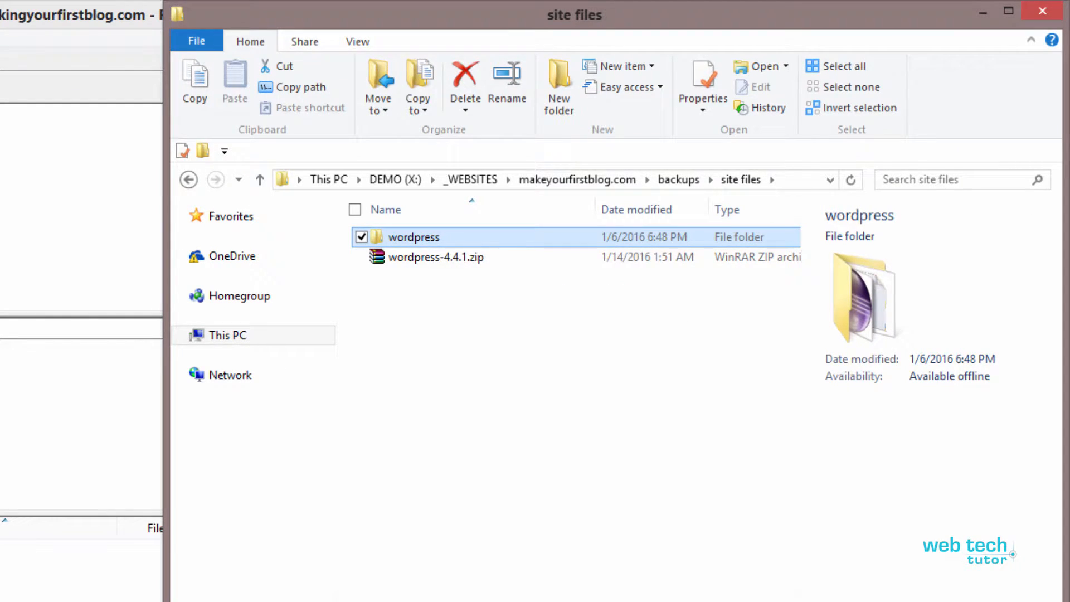
double_click(377, 239)
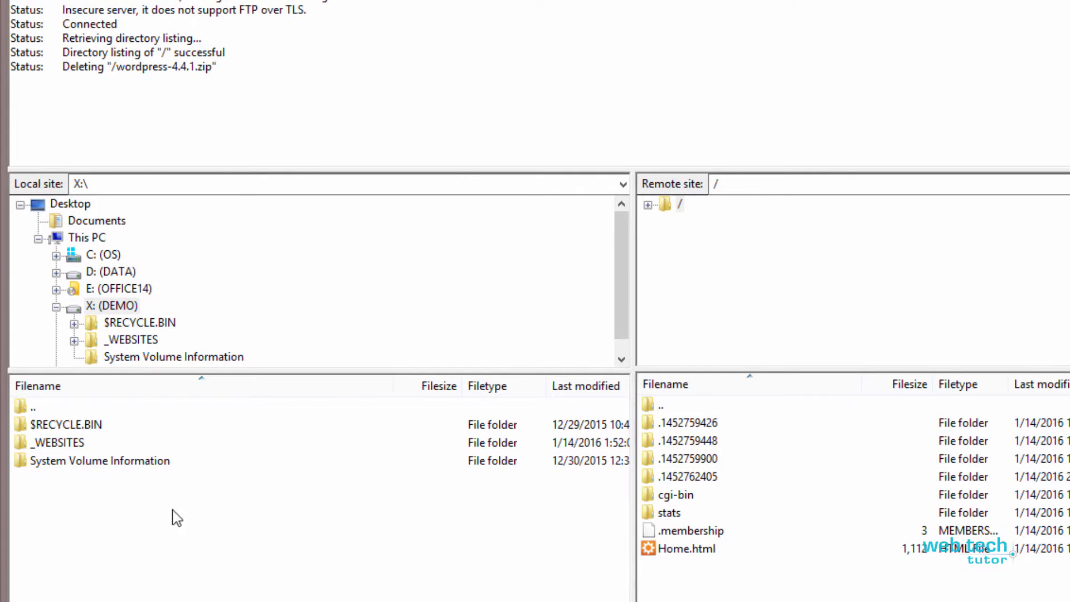
In FileZilla, browse the local site to X:\_WEBSITES\makeyourfirstblog.com\backups\site files\wordpress.
left_click(105, 308)
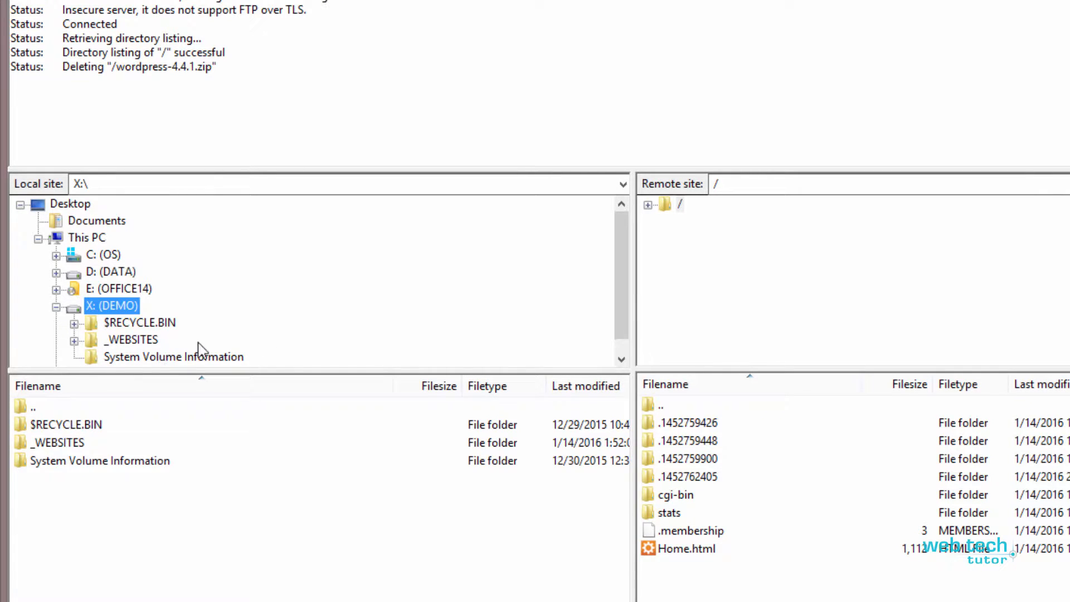
mouse_move(628, 325)
left_mouse_down()
mouse_move(628, 337)
mouse_move(625, 326)
left_mouse_up()
left_click(74, 340)
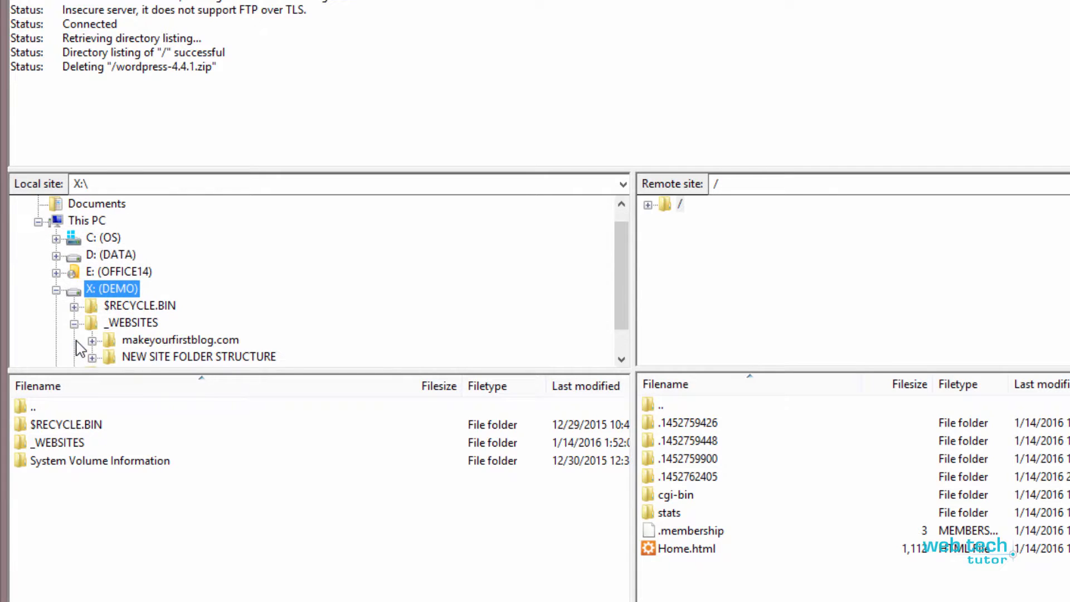
left_click(125, 342)
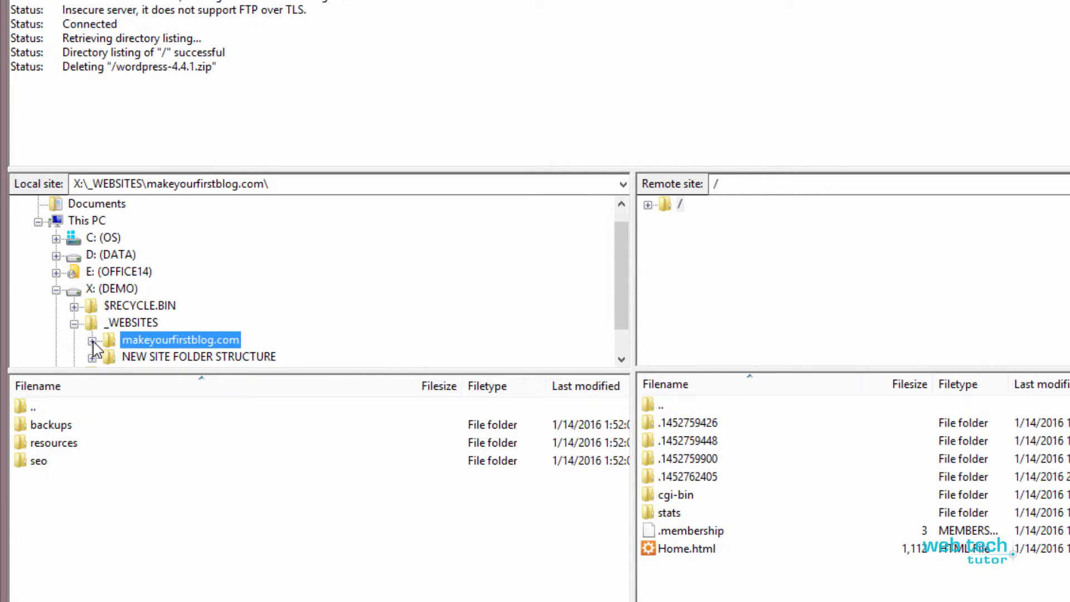
double_click(34, 428)
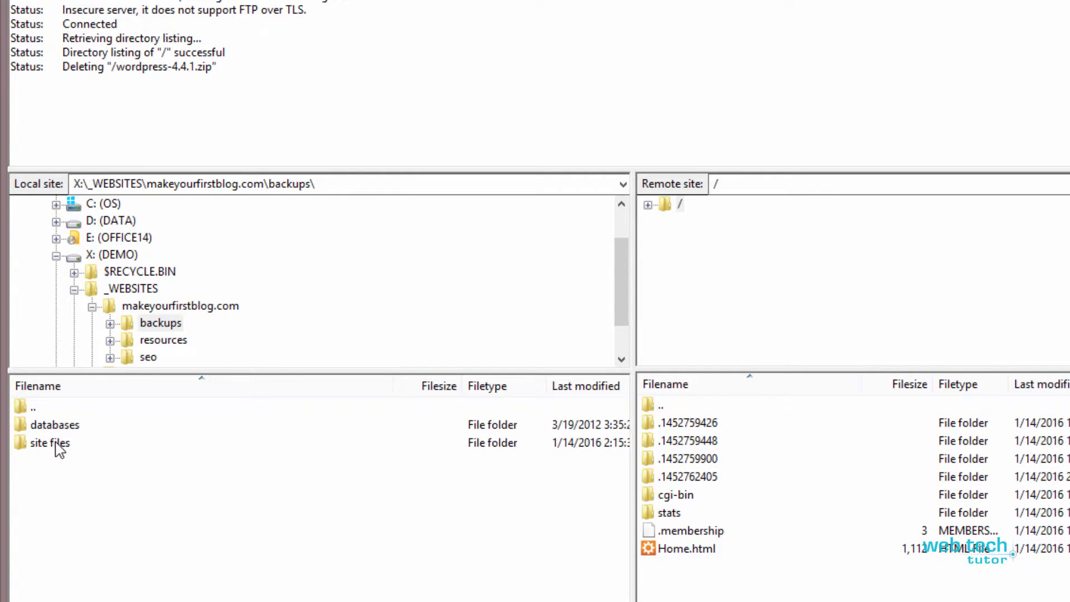
double_click(55, 445)
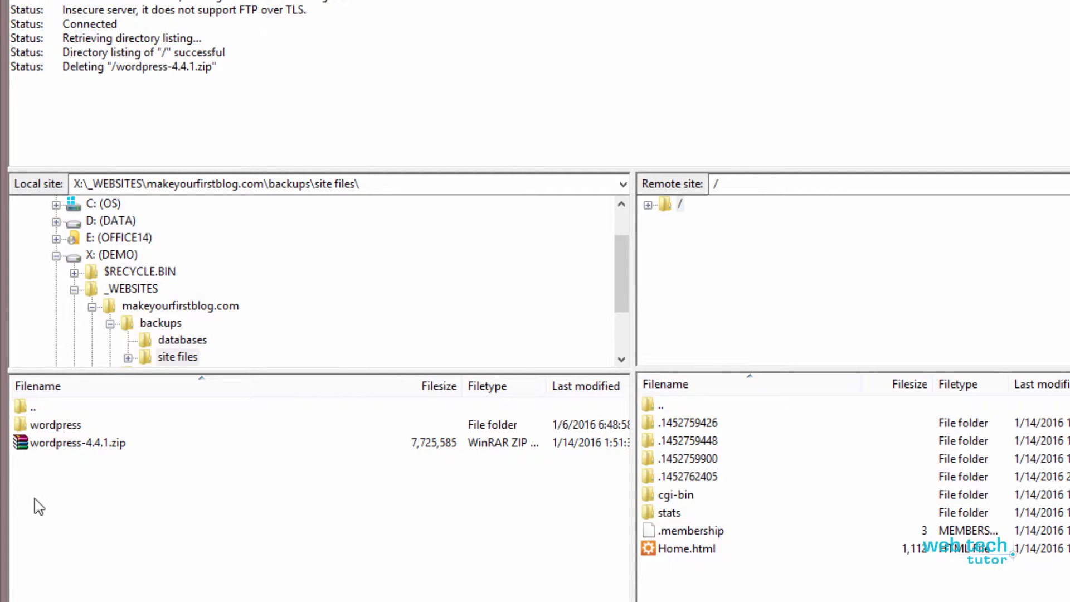
left_click(43, 429)
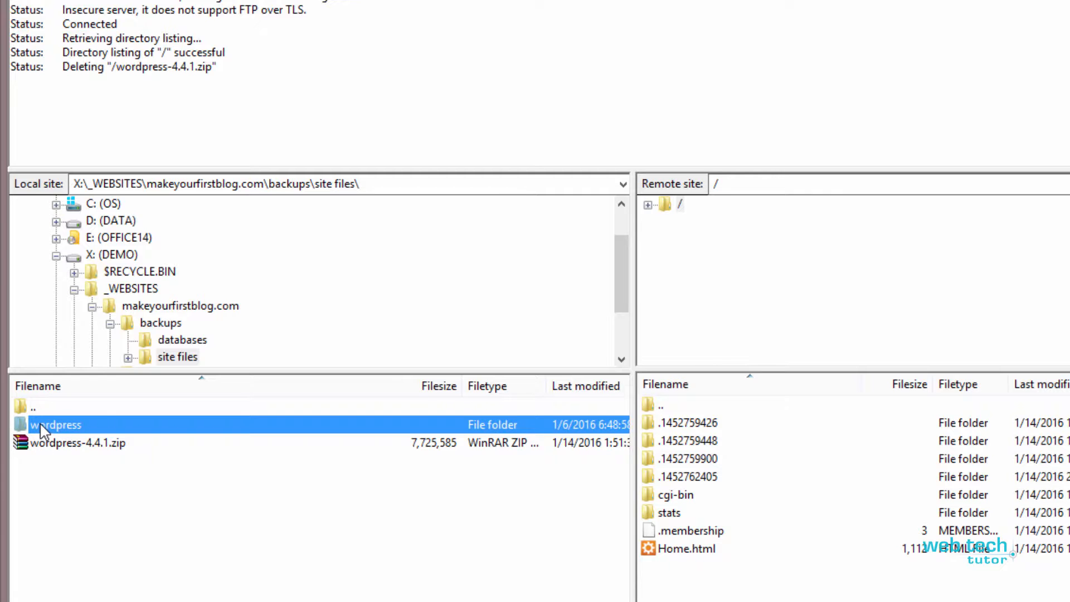
double_click(49, 430)
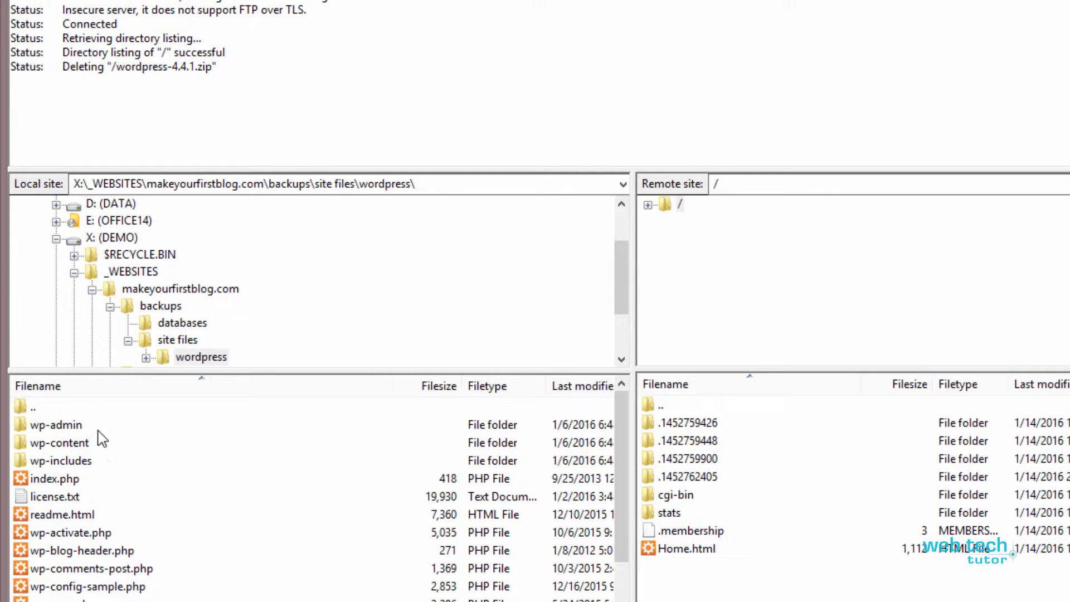
Go back up to the local site files folder and reopen the wordpress folder inside it.
left_click(64, 428)
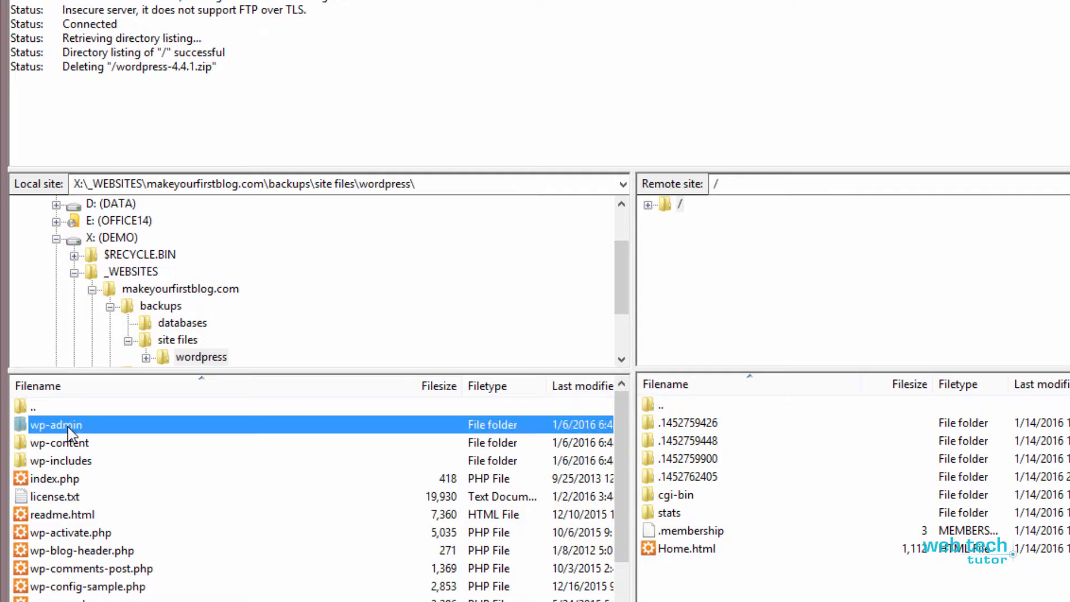
left_click(19, 406)
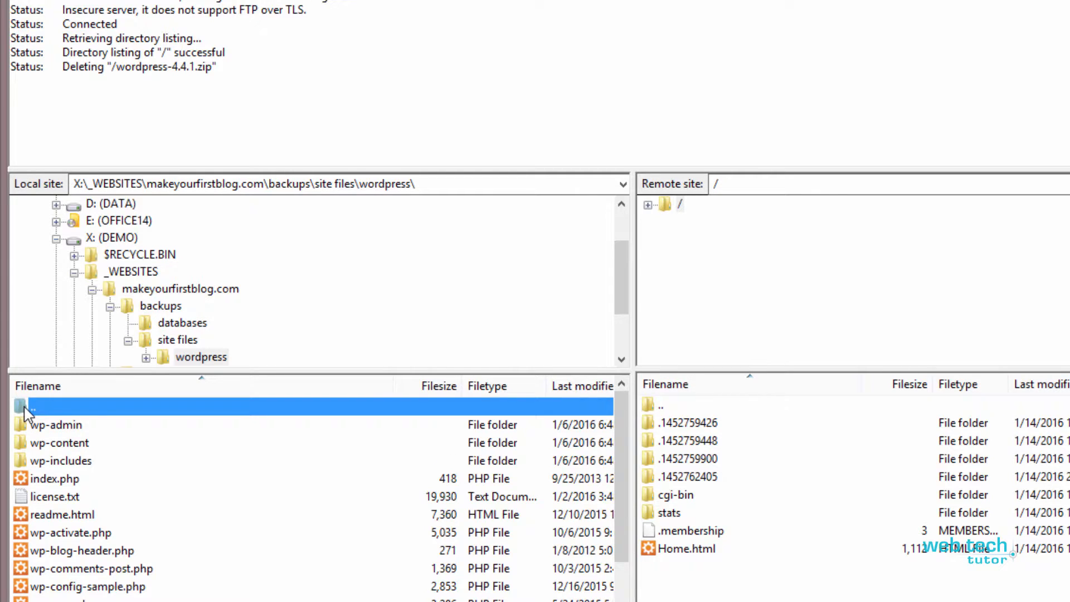
double_click(22, 407)
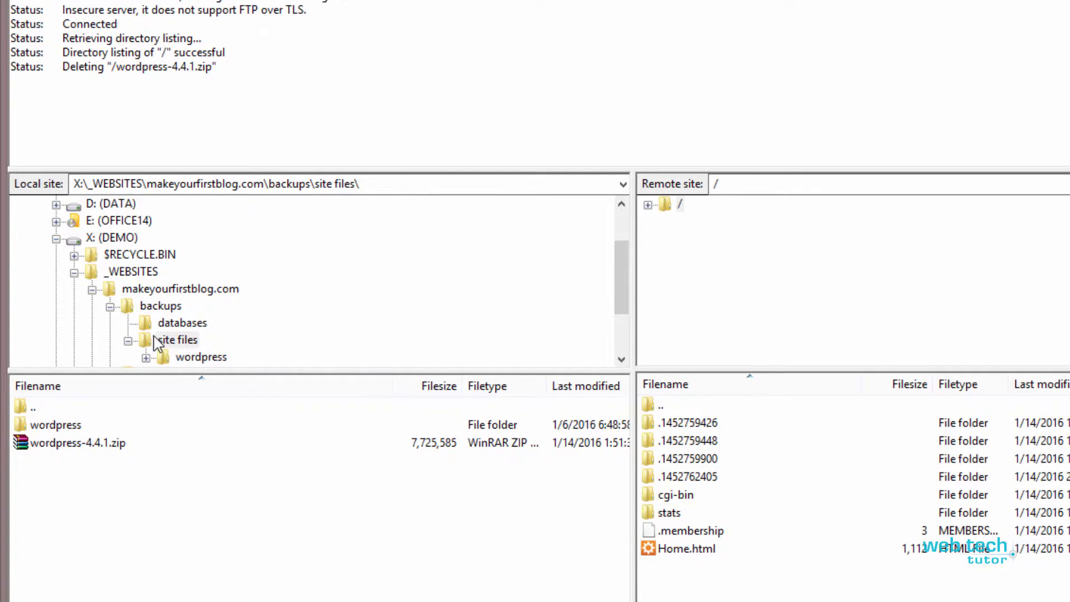
double_click(33, 427)
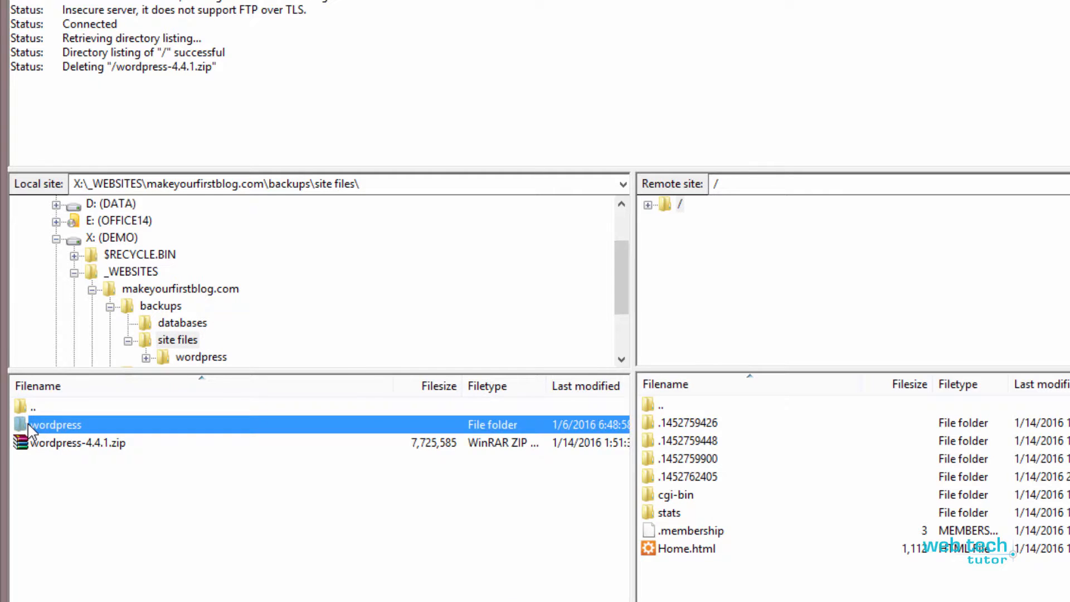
Upload everything in the local wordpress folder, from wp-admin to xmlrpc.php, to the remote root and check the failed and successful transfers.
left_click(66, 427)
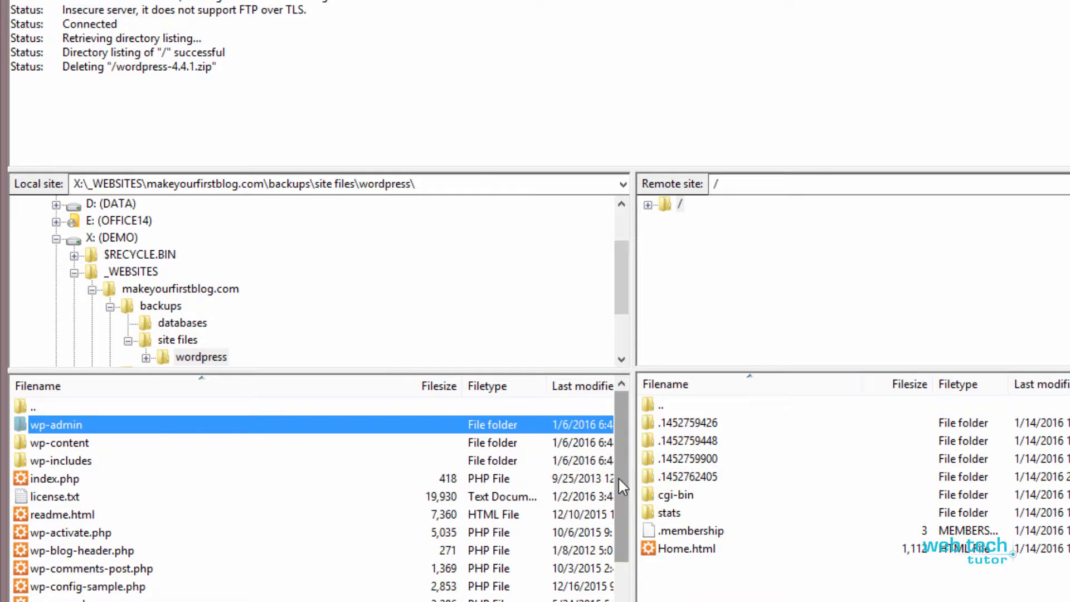
left_click_drag(618, 477, 628, 589)
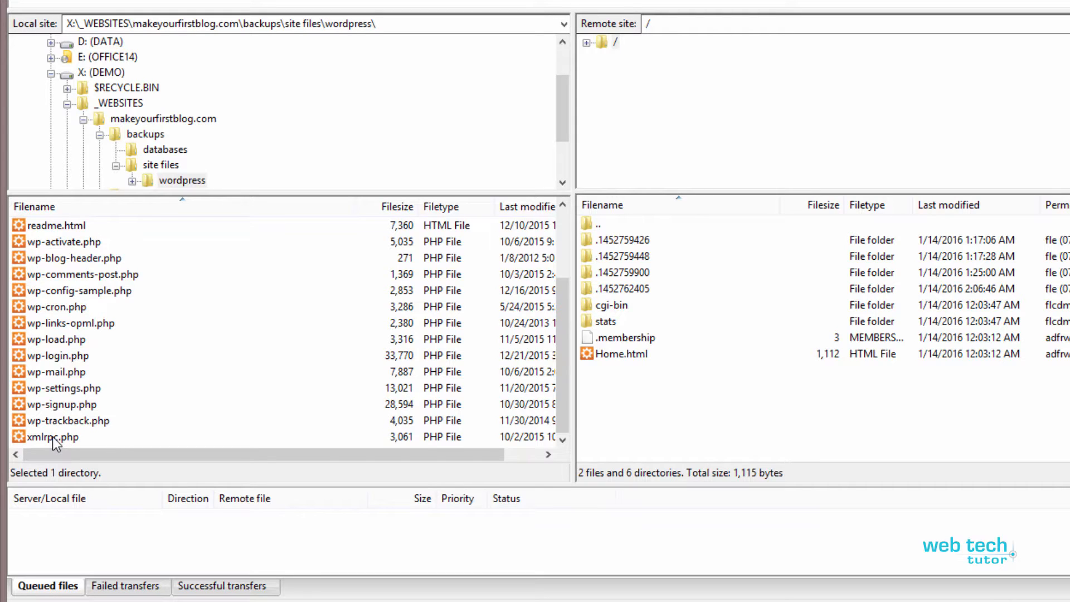
left_click(52, 436, "shift")
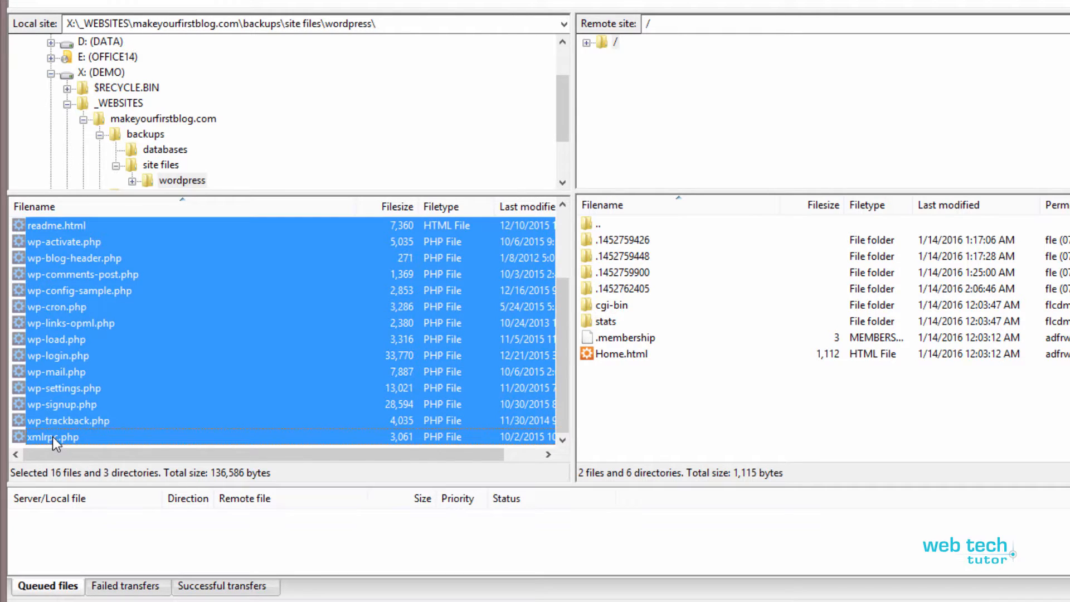
right_click(82, 322)
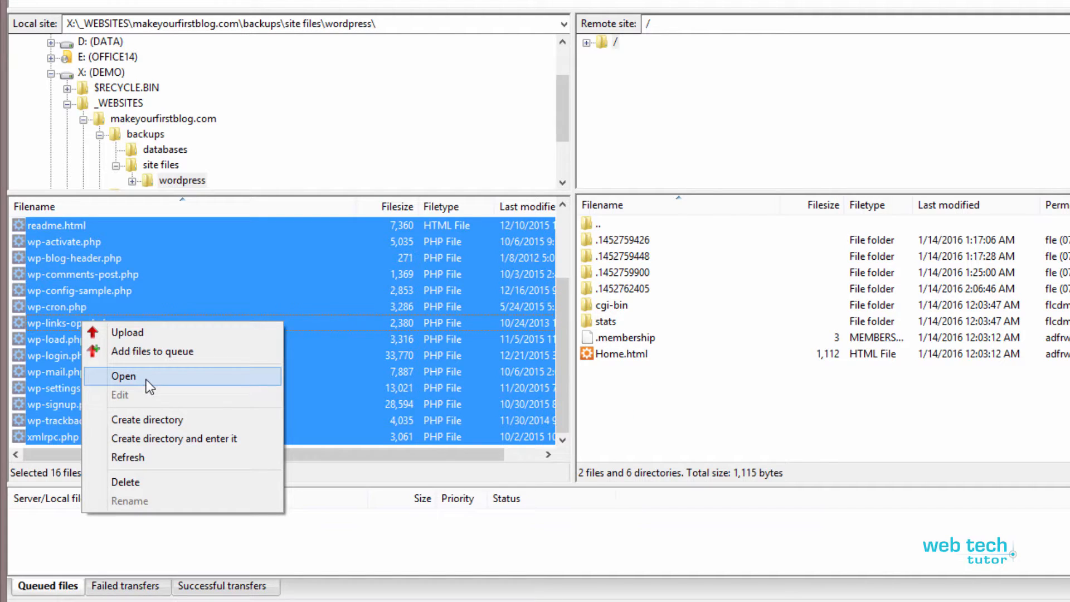
left_click(125, 332)
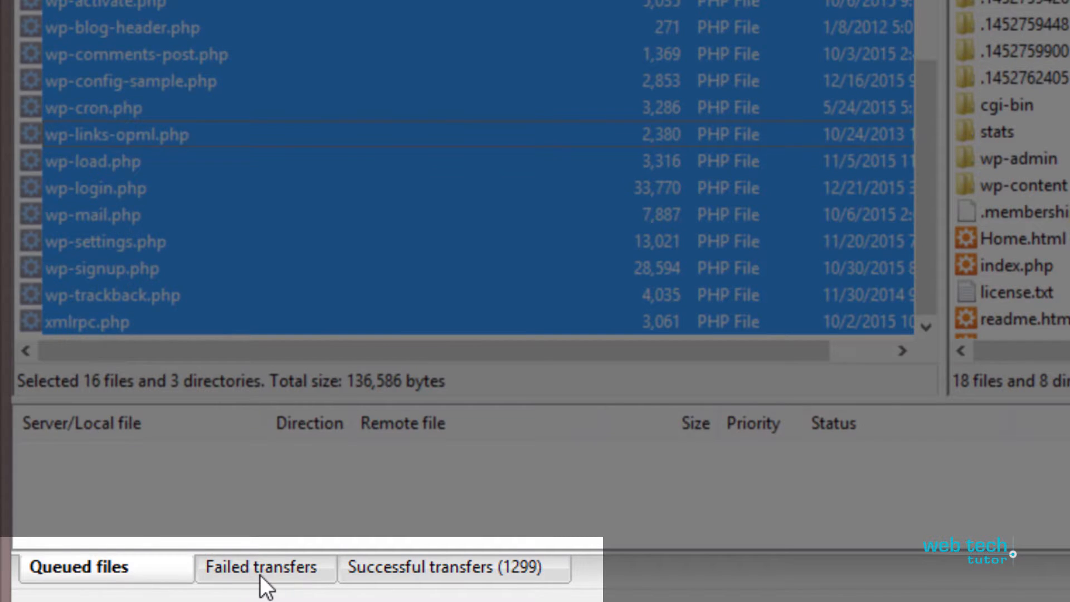
left_click(261, 574)
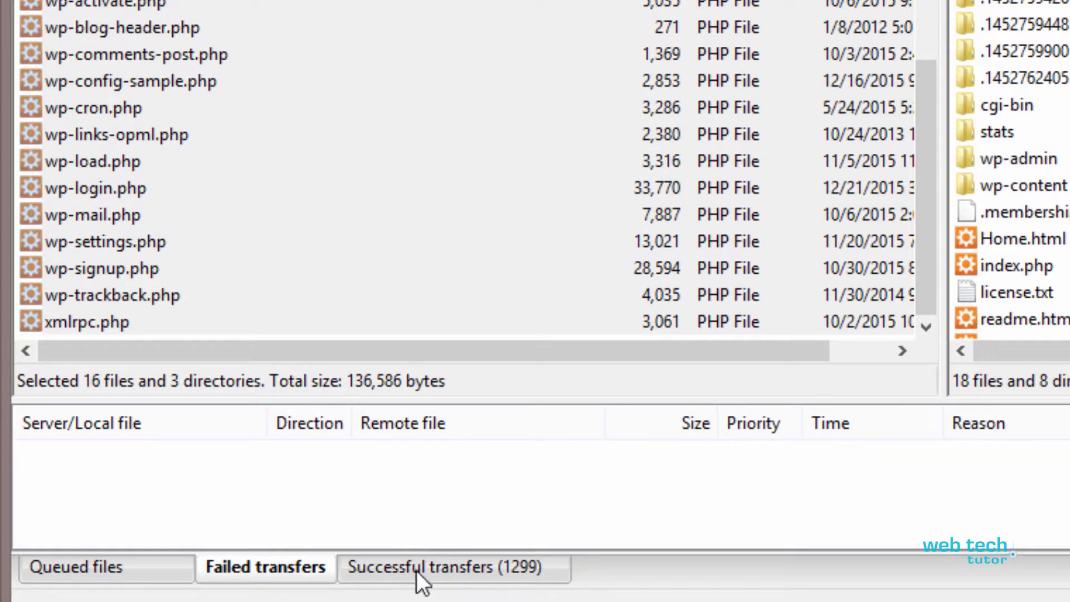
left_click(510, 573)
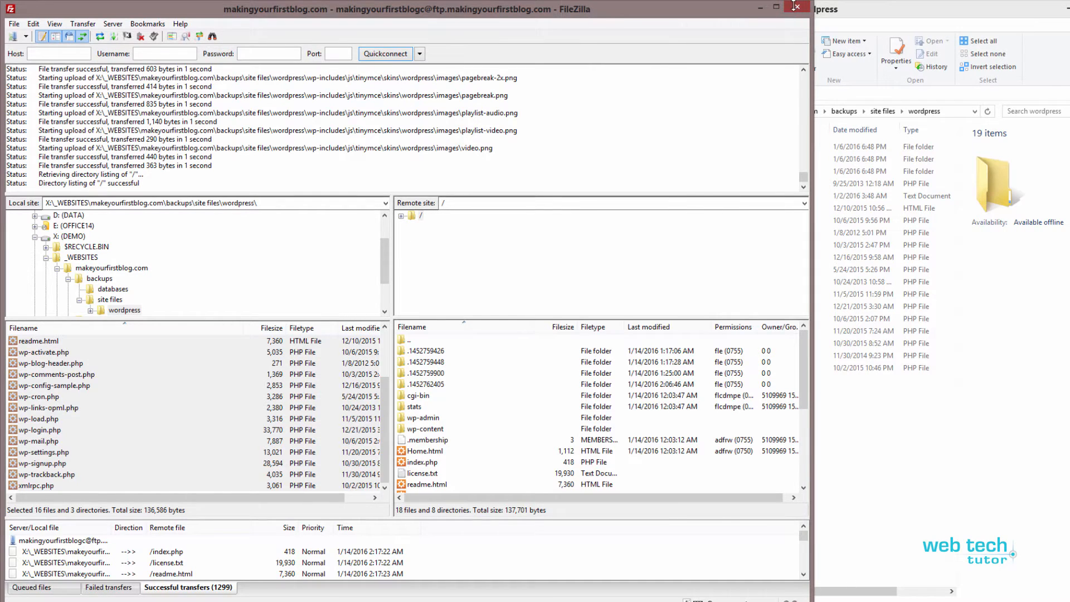
Close FileZilla and open FileManager in the iPage control panel to check the WordPress files in the root directory.
left_click(796, 8)
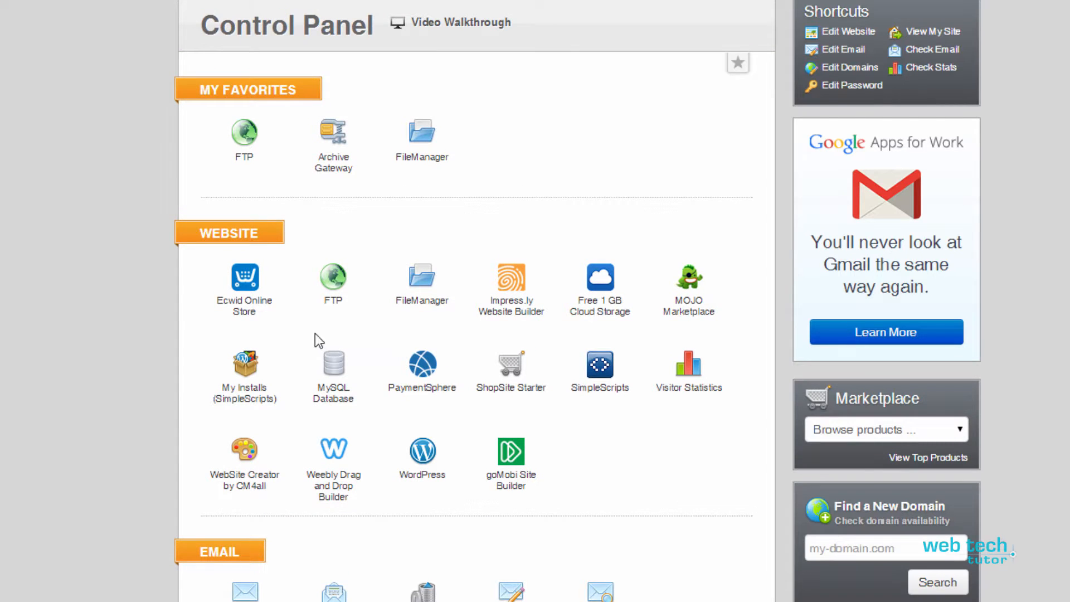
left_click(425, 288)
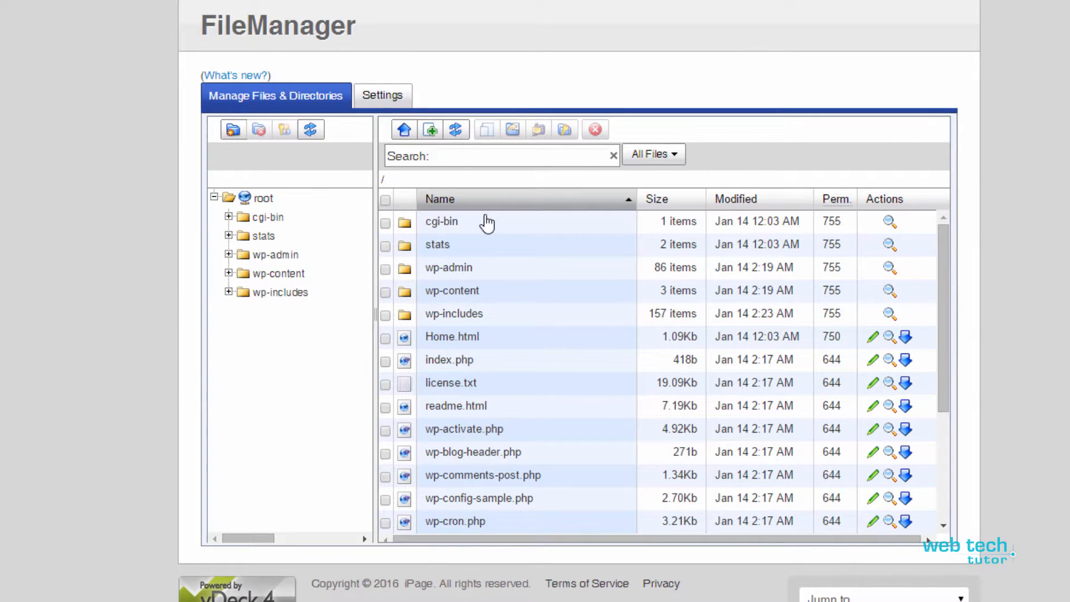
left_click_drag(946, 348, 962, 307)
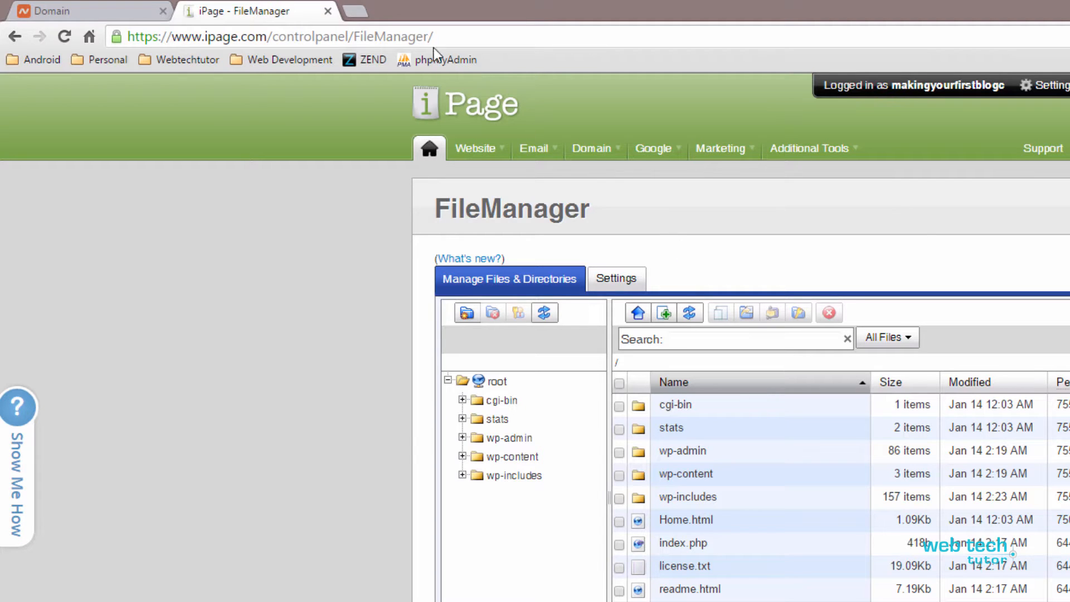
Load makingyourfirstblog.com in a new browser tab and examine the address of the page that opens.
left_click(355, 11)
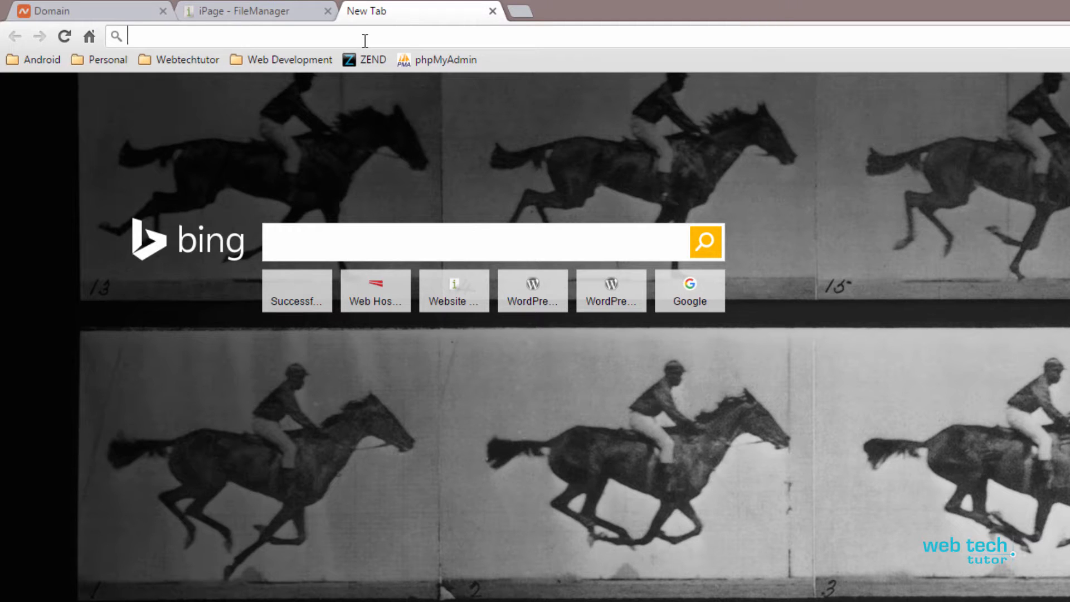
left_click(237, 5)
left_click(370, 7)
type("maki")
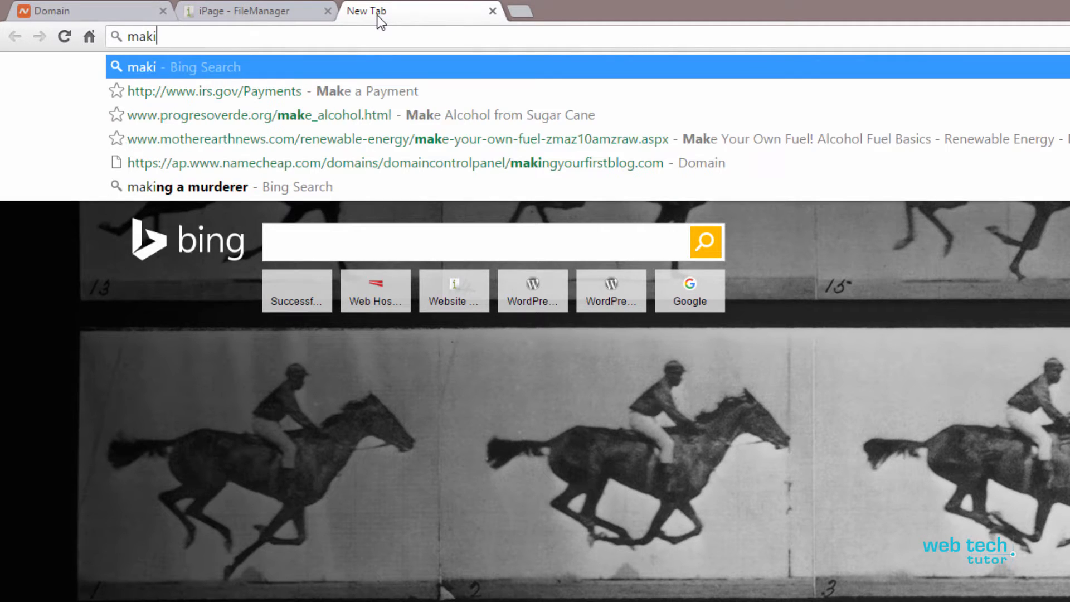
type("ngyourf")
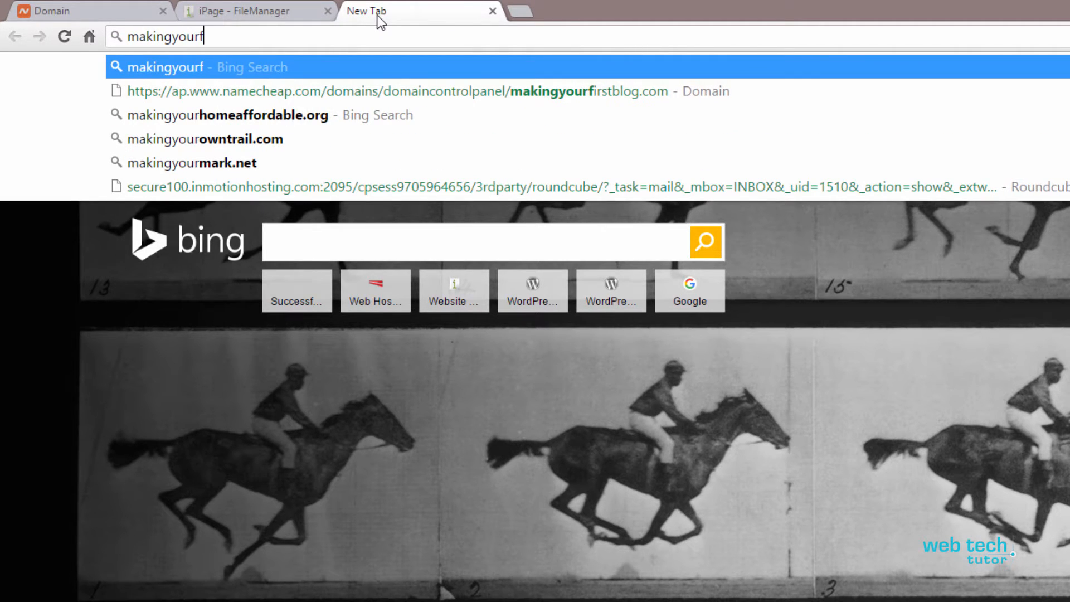
type("irstblog.com")
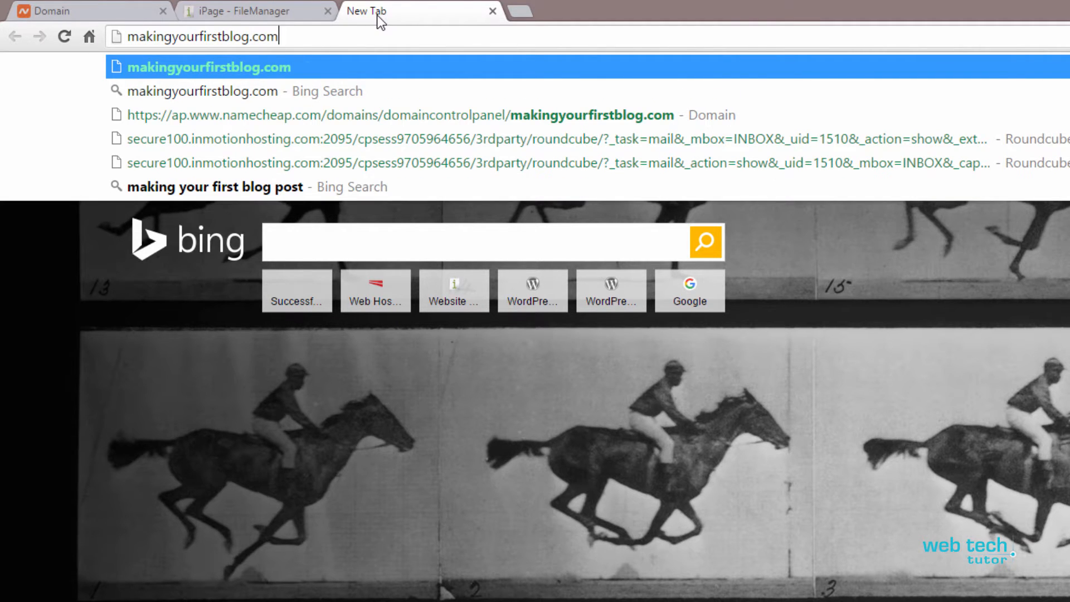
key("Return")
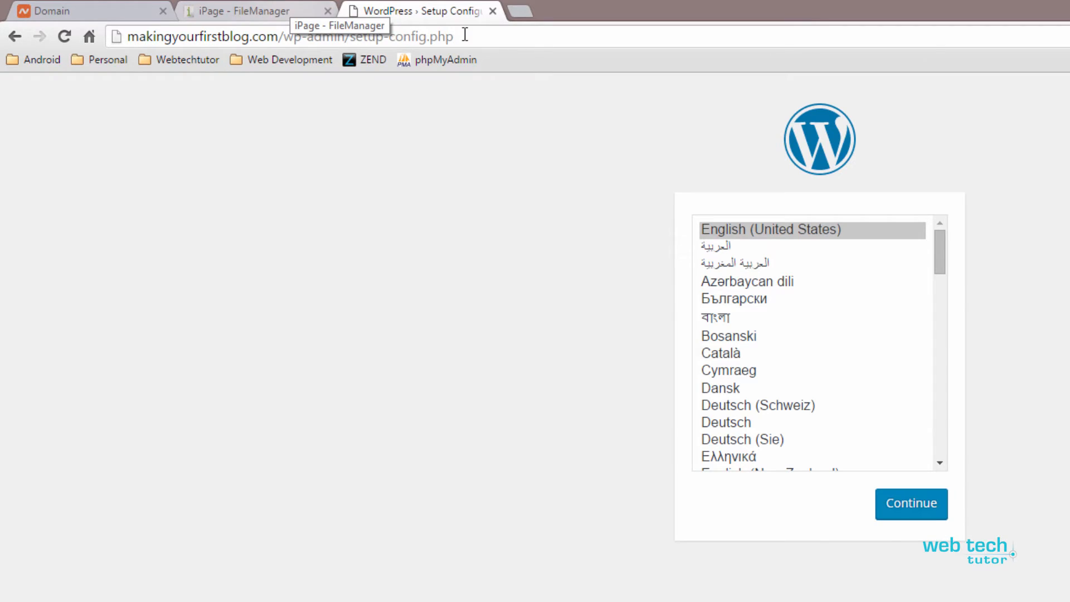
left_click(465, 36)
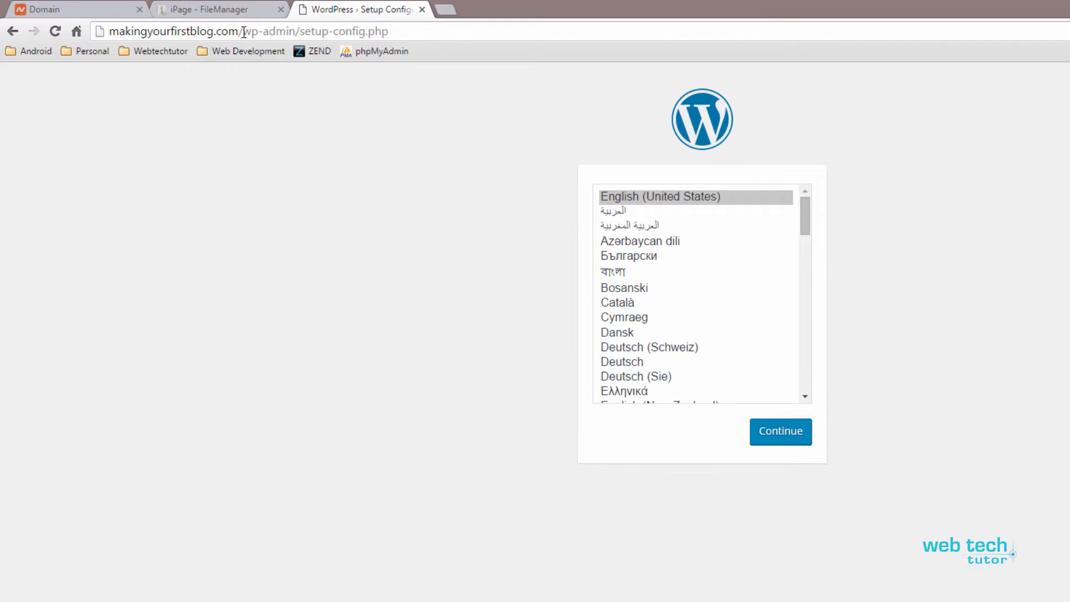
left_click_drag(244, 32, 395, 30)
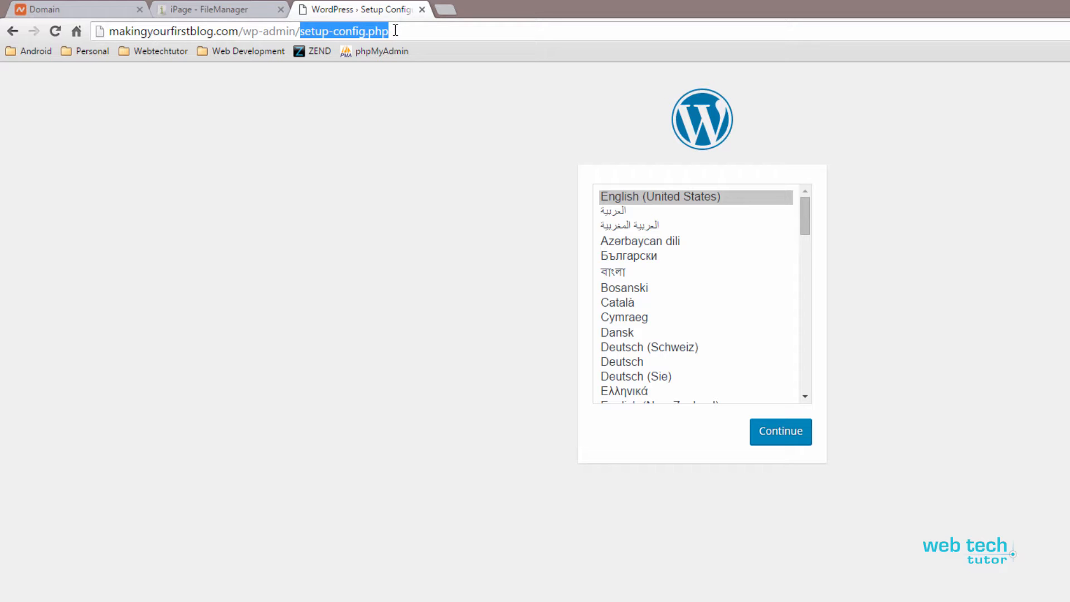
left_click(395, 31)
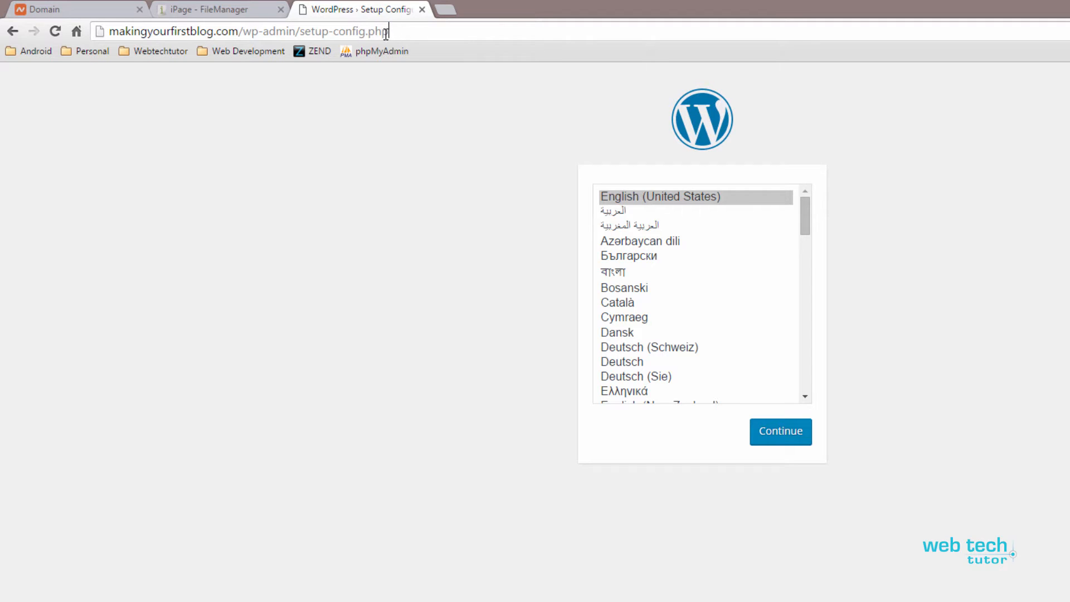
Switch back to the iPage FileManager, collapse the wp-admin folder in the directory tree and list the files in the root directory.
left_click(236, 11)
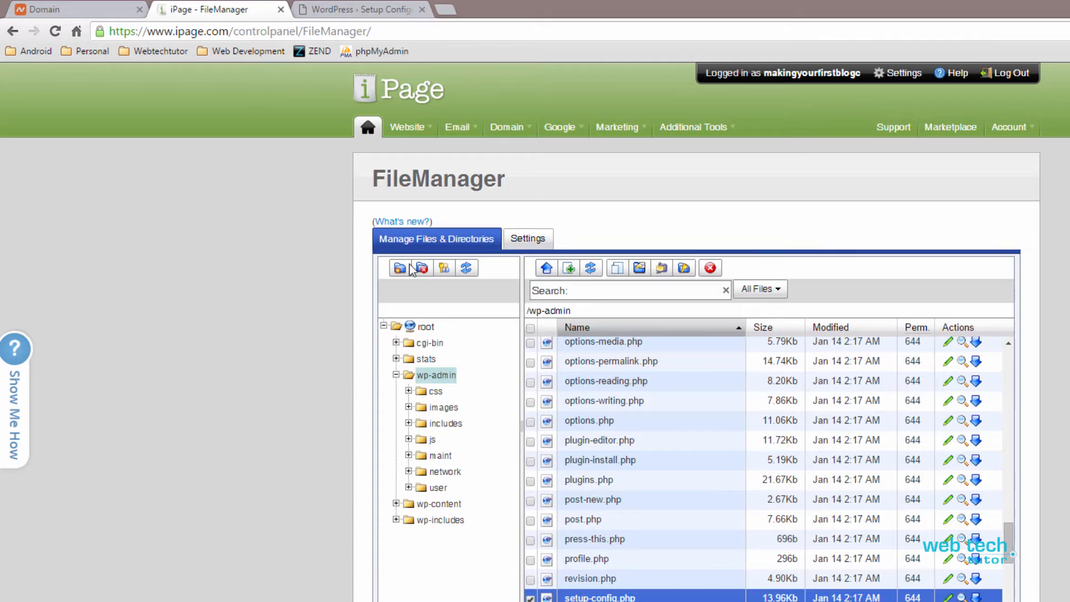
left_click(619, 413)
scroll(616, 411, "up", 15)
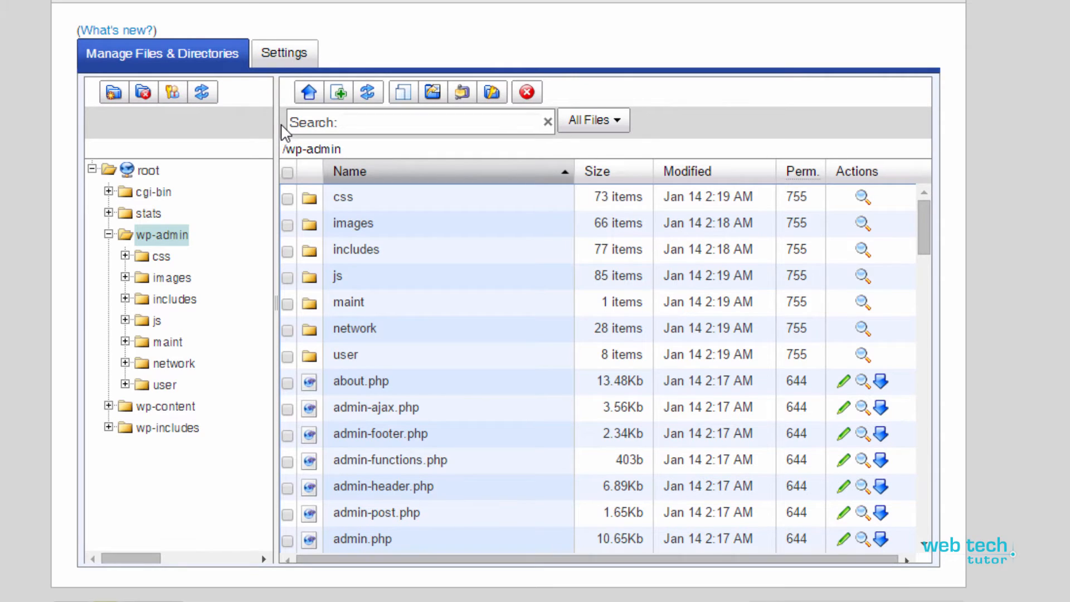
left_click(109, 235)
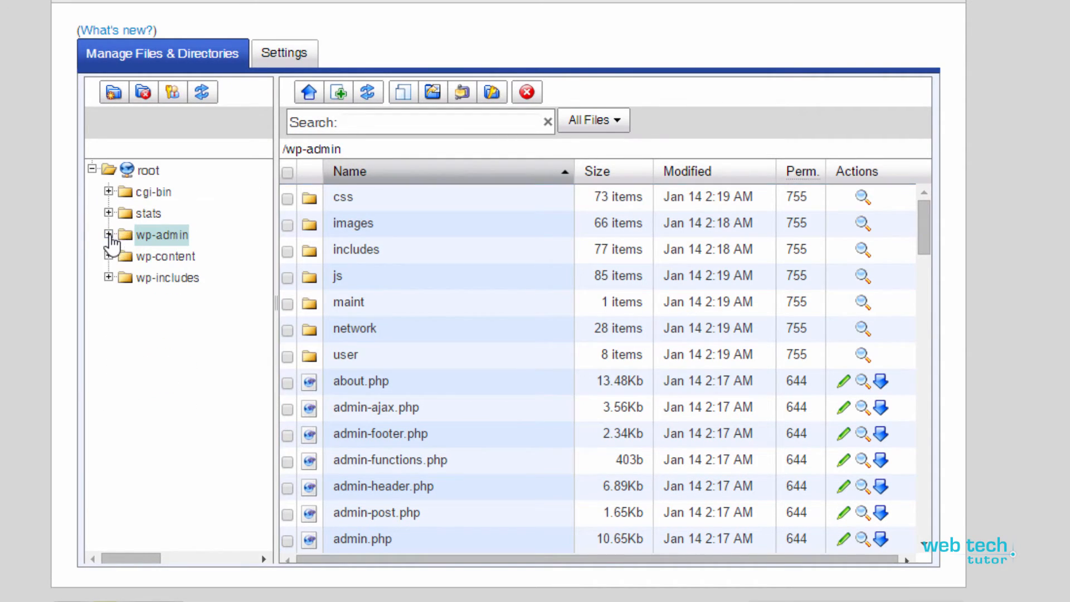
left_click(128, 172)
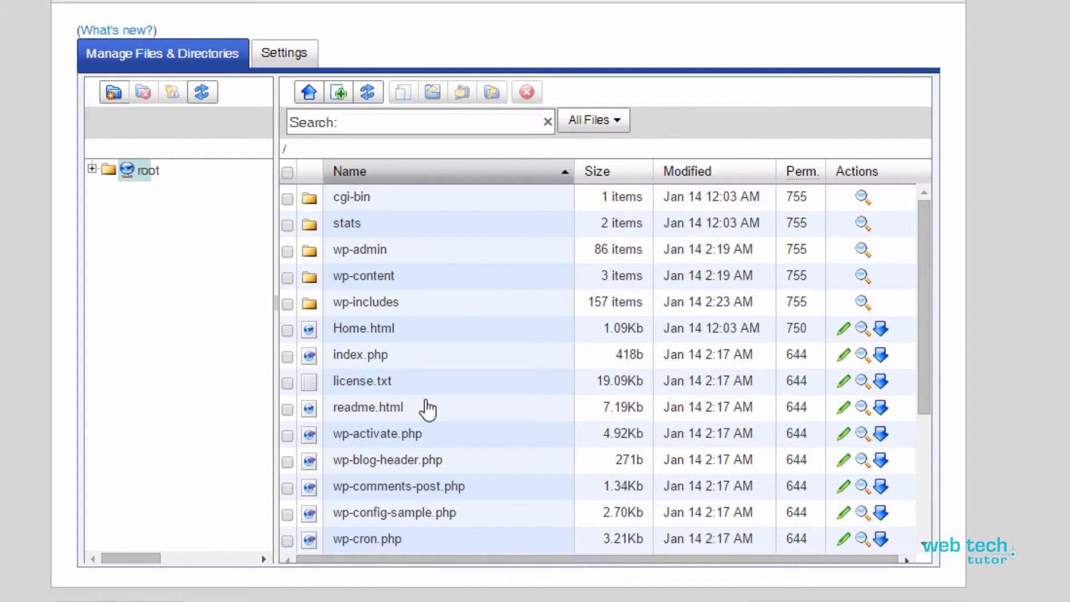
Open the wp-admin folder from the root file list, then find and select setup-config.php in it.
left_click(314, 250)
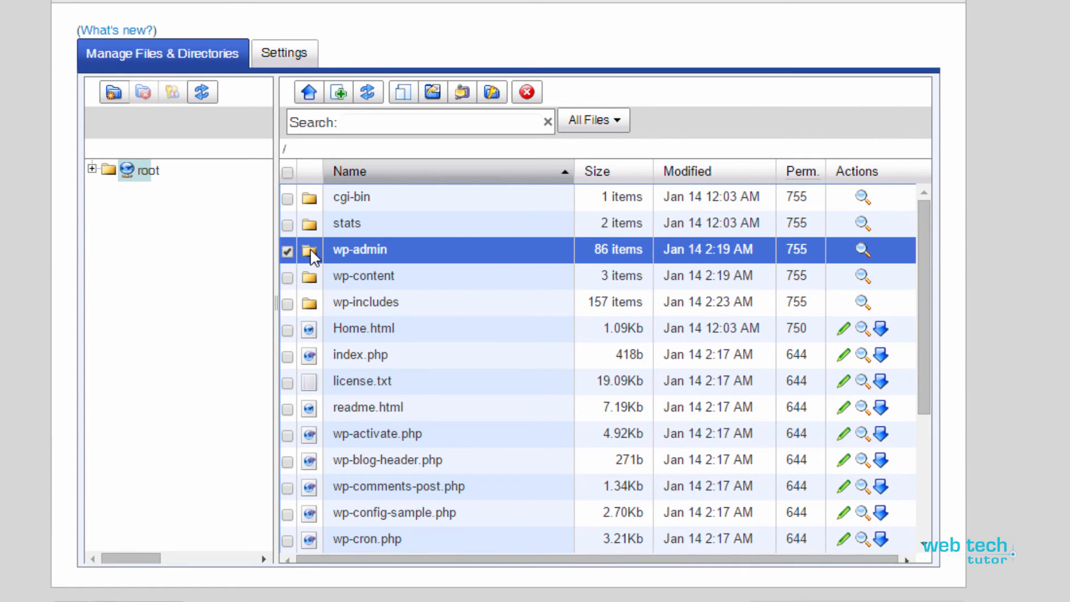
double_click(310, 249)
scroll(379, 480, "down", 15)
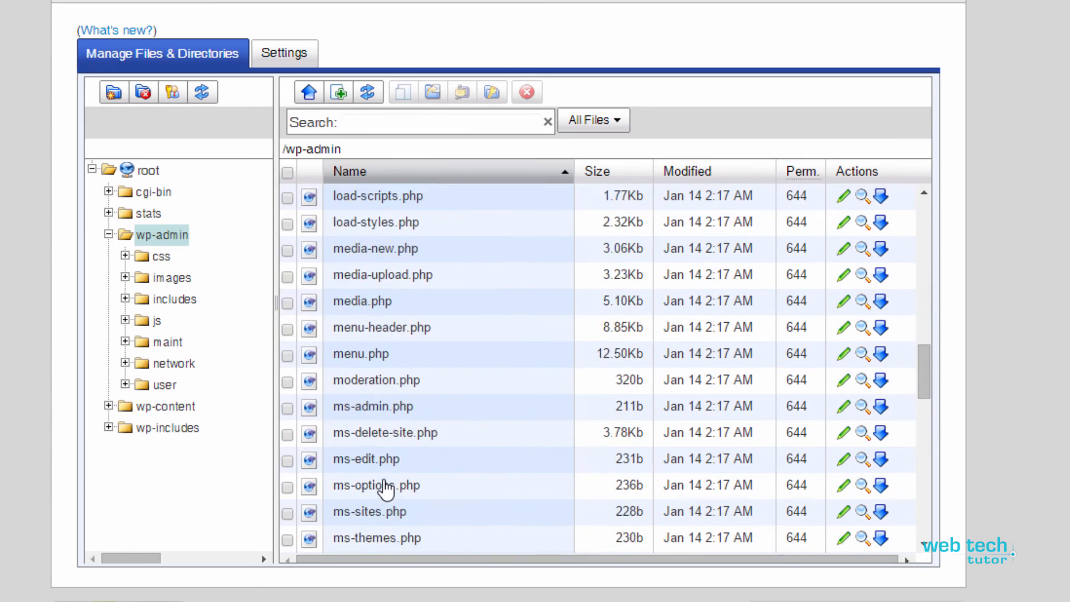
scroll(386, 491, "down", 10)
scroll(386, 491, "up", 20)
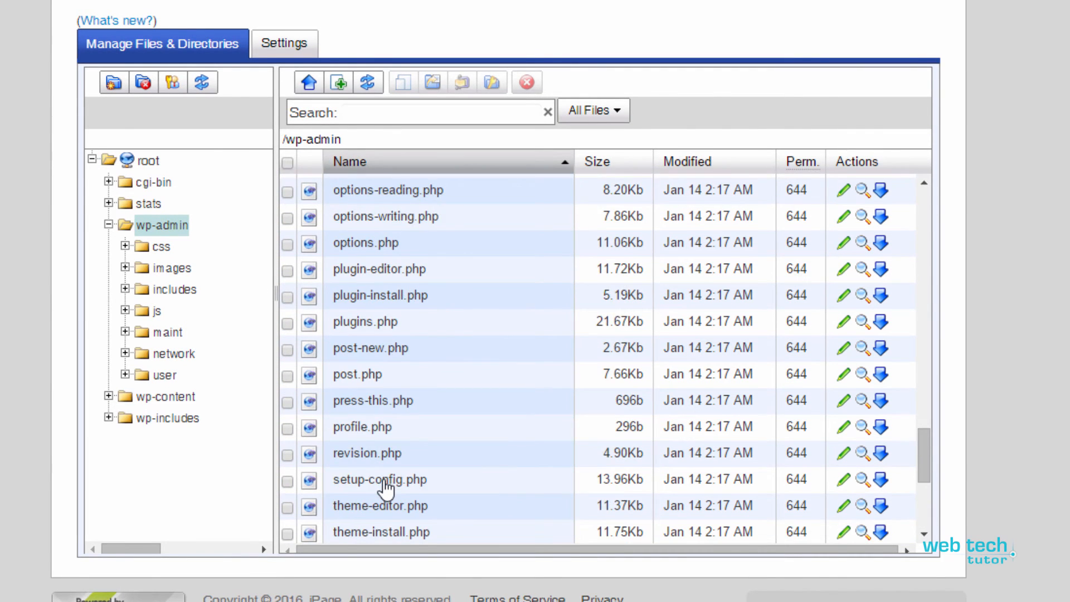
scroll(386, 487, "down", 15)
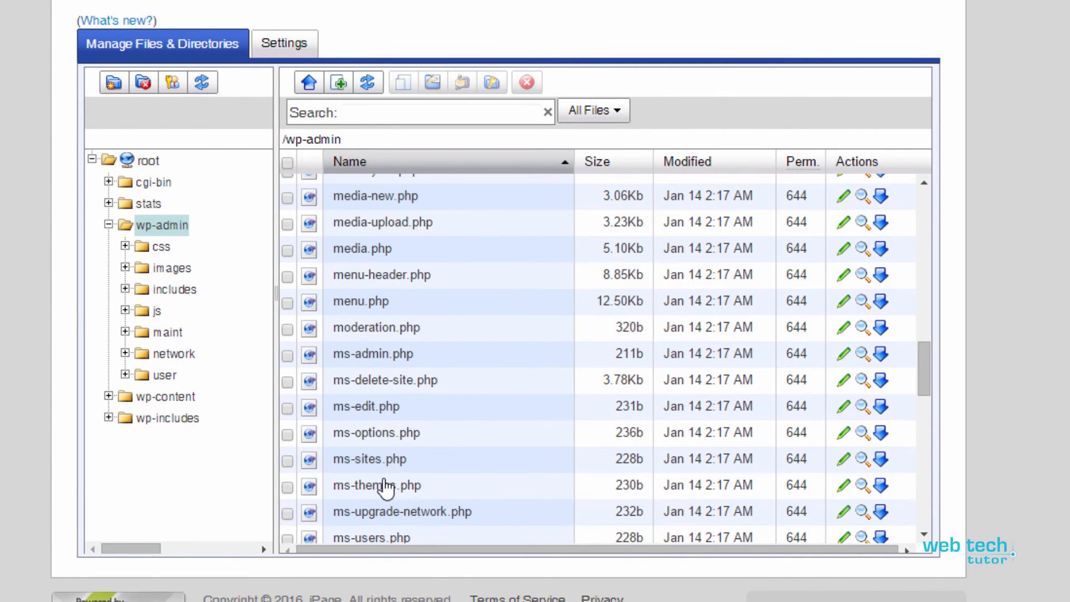
scroll(387, 488, "down", 5)
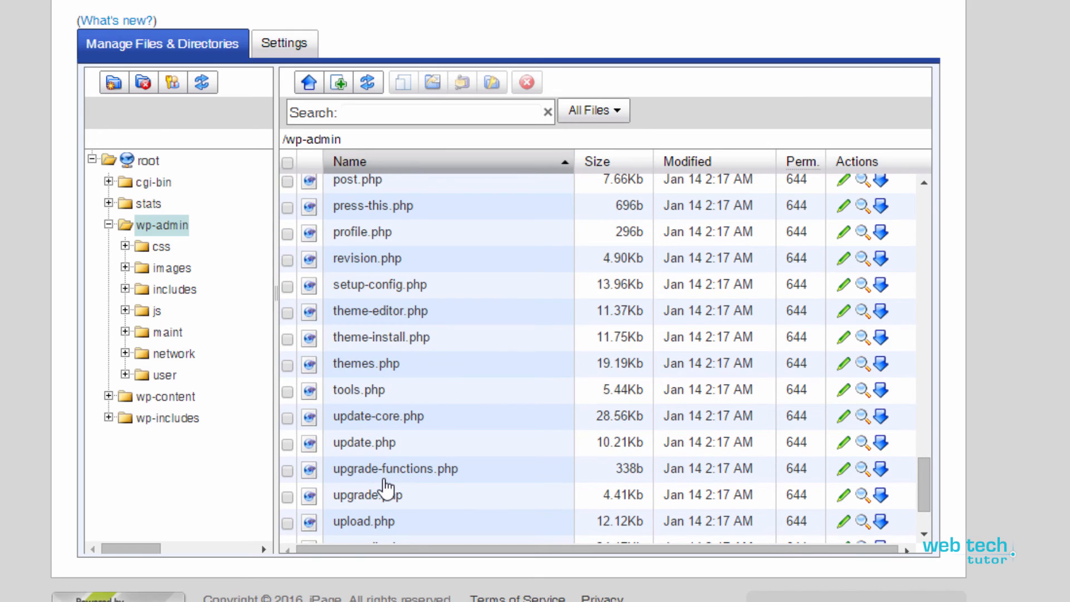
scroll(386, 487, "up", 2)
left_click(385, 290)
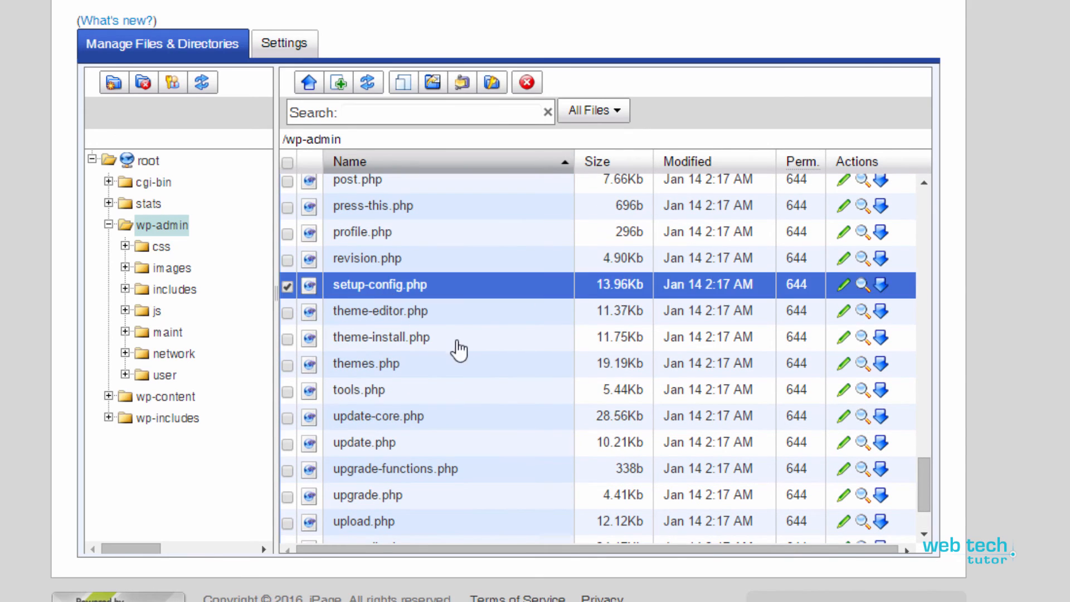